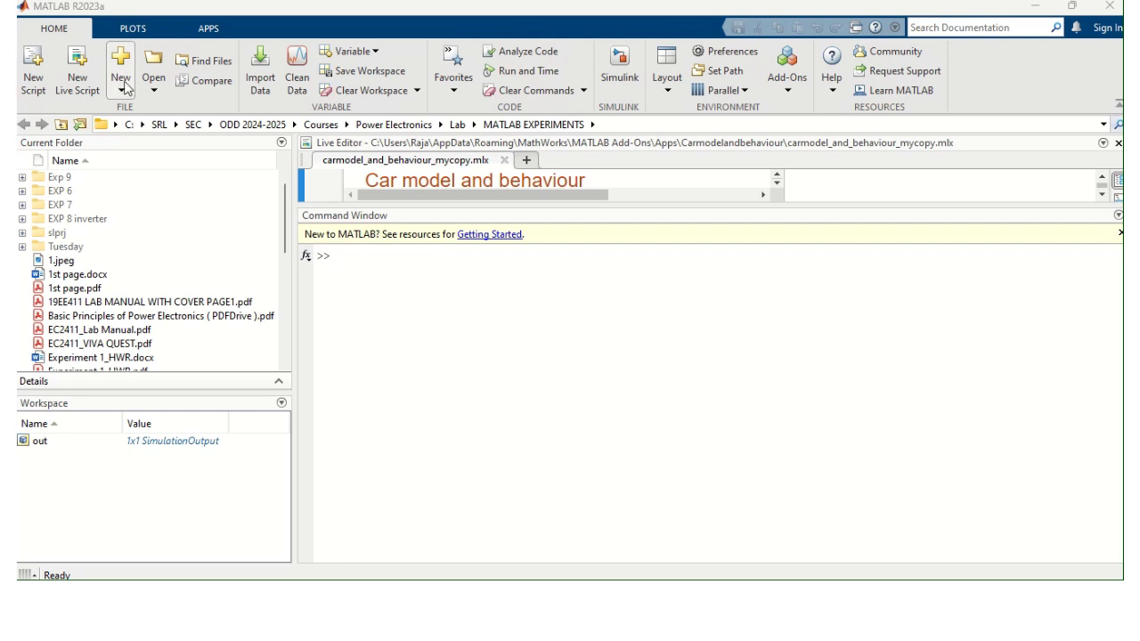
Step: Create a blank Simulink model from the MATLAB Home tab and maximize its untitled window
left_click(124, 88)
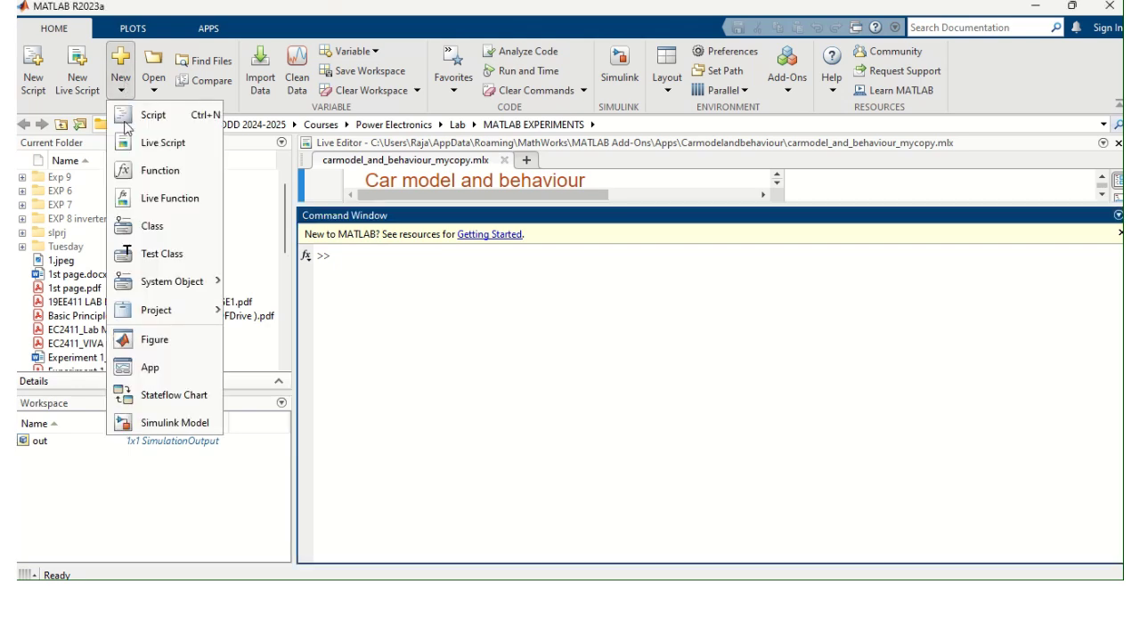
left_click(156, 424)
mouse_move(404, 301)
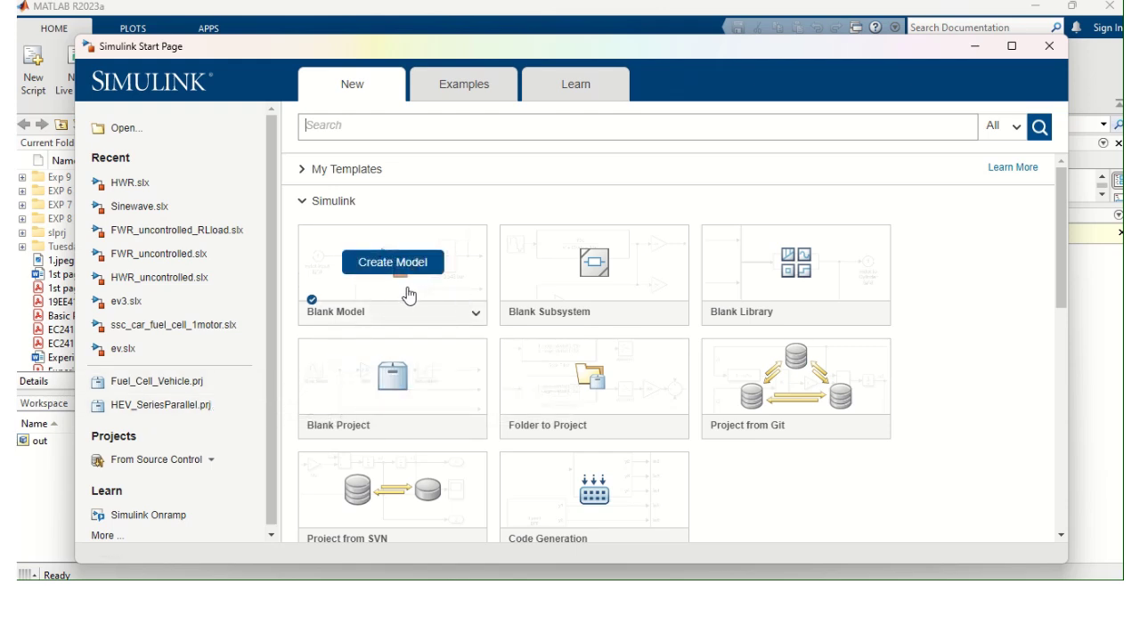
left_click(403, 298)
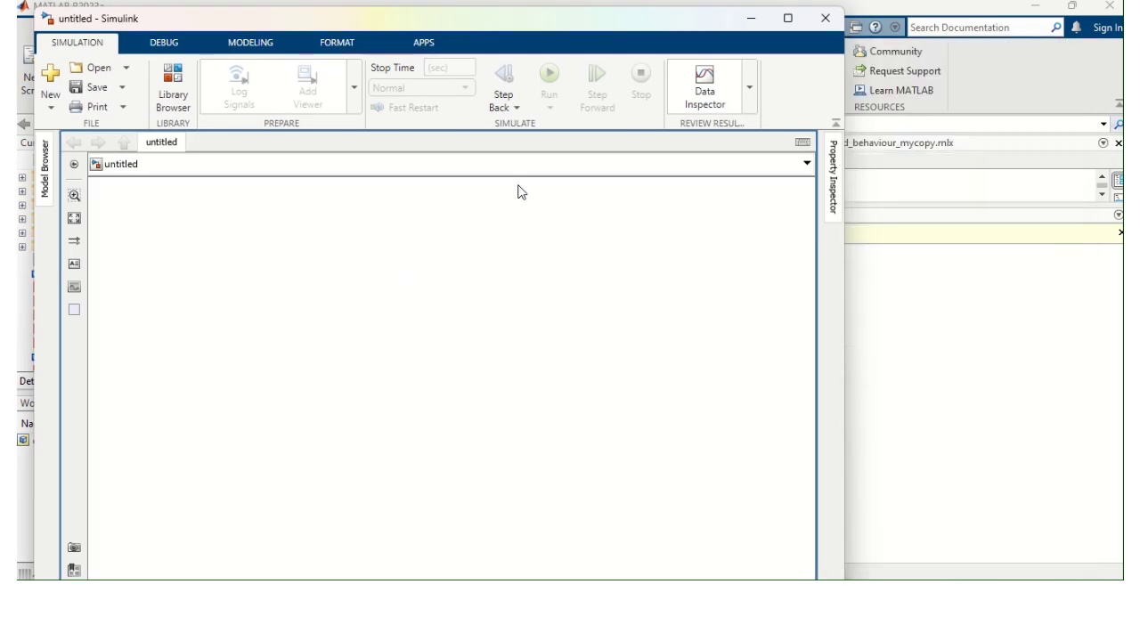
left_click(788, 18)
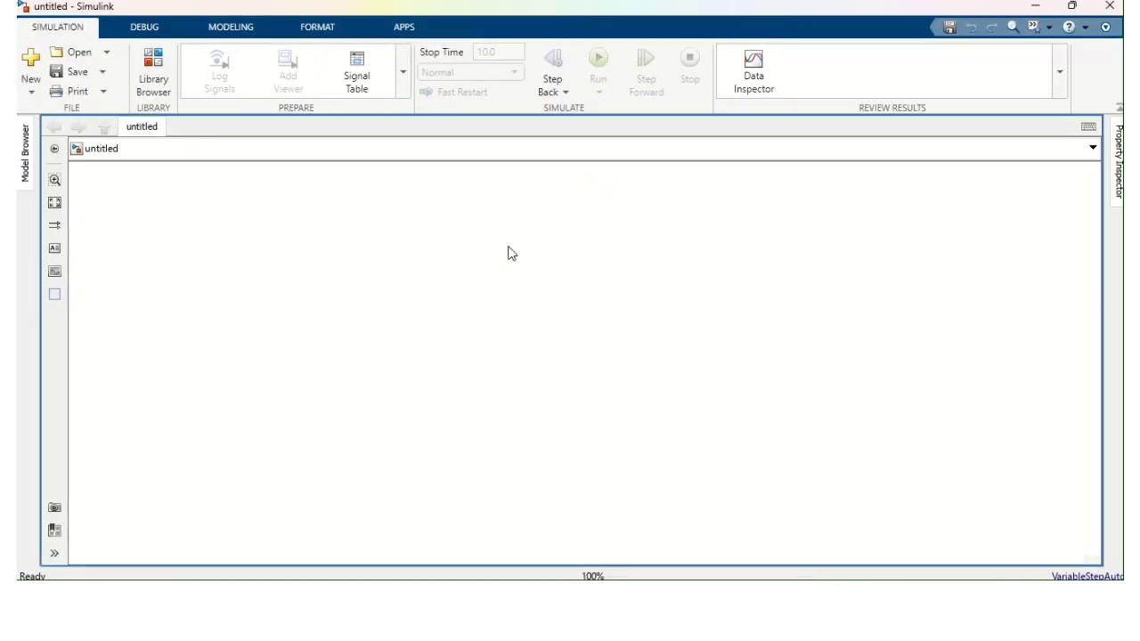
Step: Drag an AC Voltage Source from Simscape > Electrical > Specialized Power Systems > Sources to the canvas centre
left_click(154, 78)
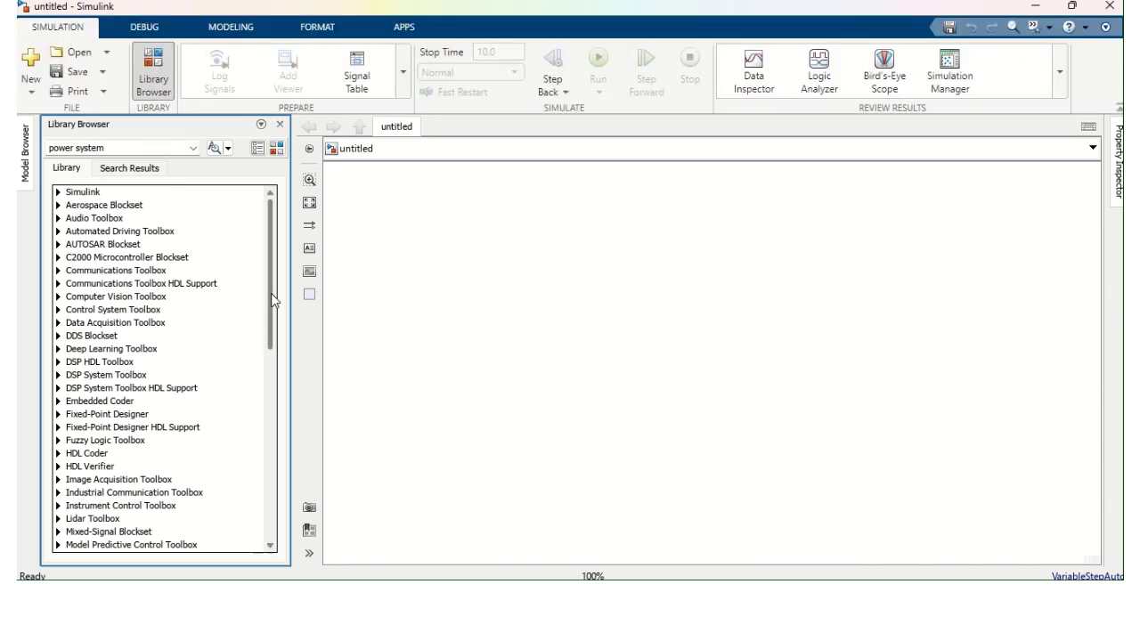
left_click_drag(271, 293, 266, 422)
left_click(60, 463)
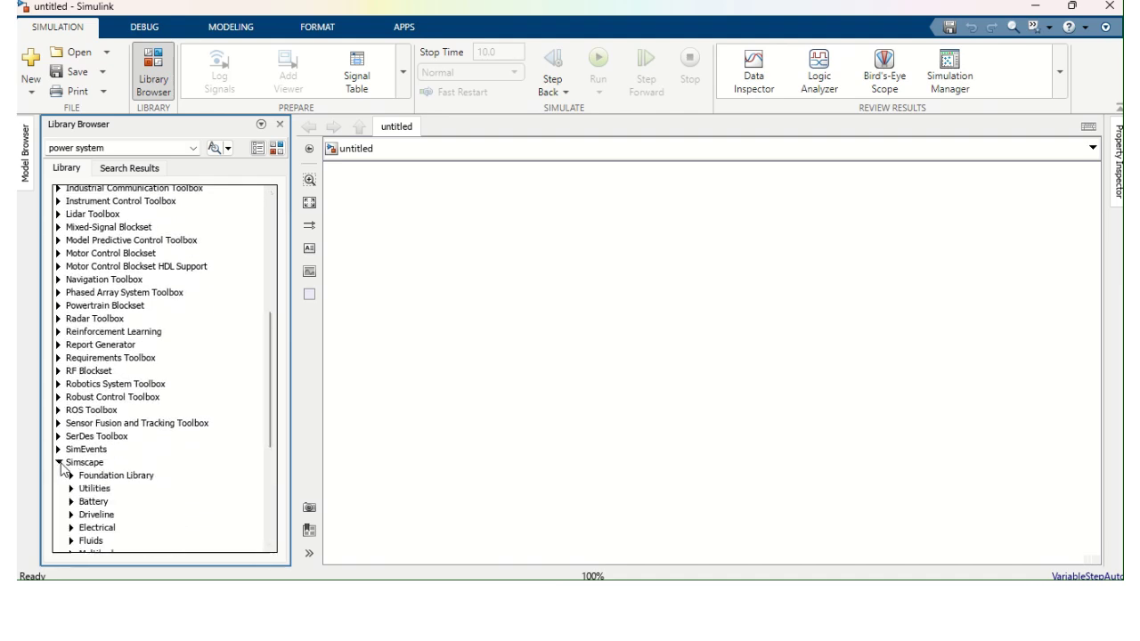
scroll(118, 474, "down", 1)
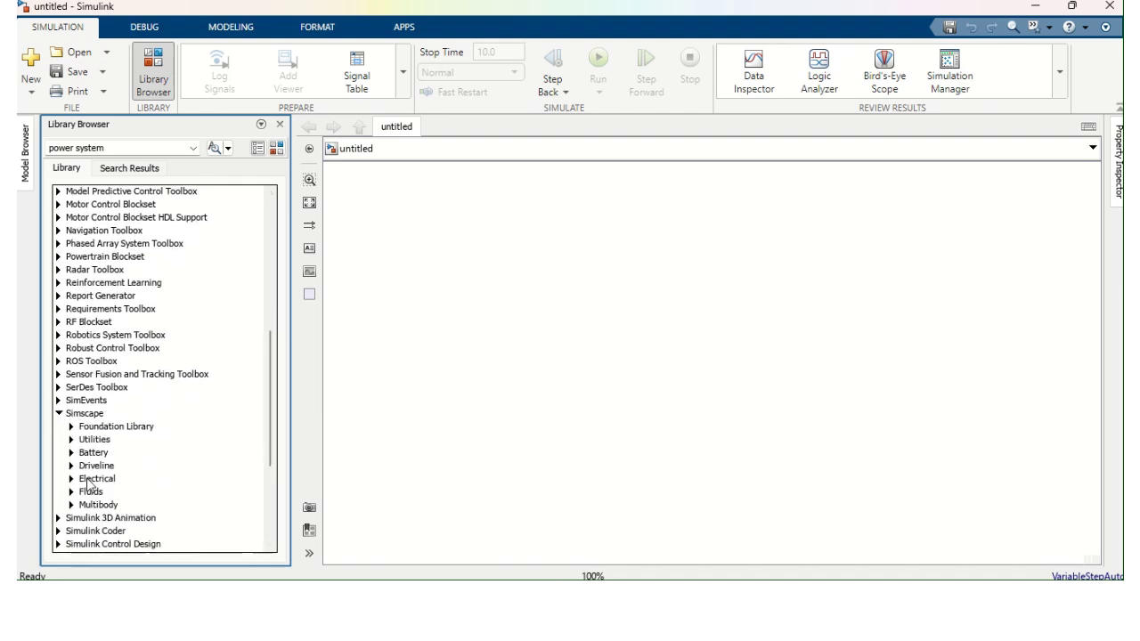
left_click(72, 479)
scroll(75, 483, "down", 2)
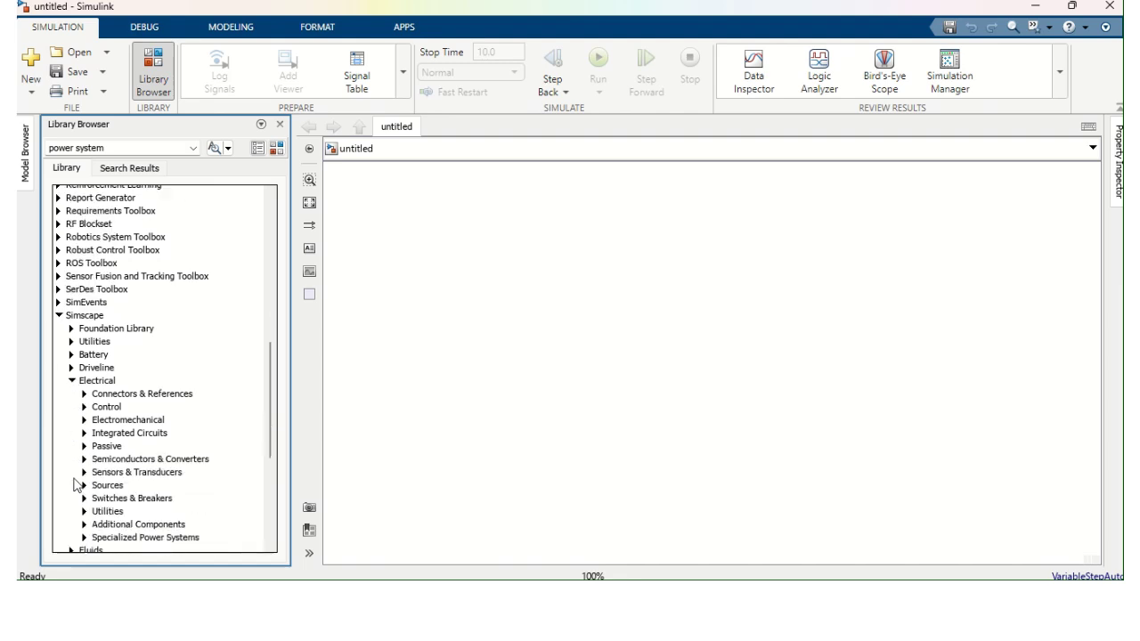
left_click(87, 539)
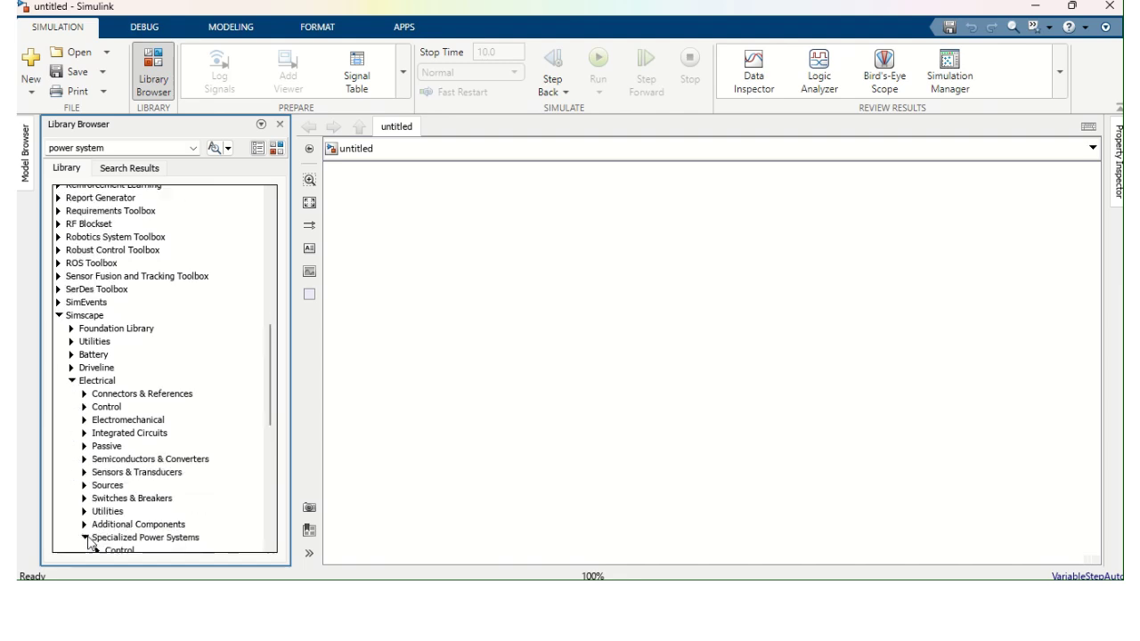
scroll(98, 538, "down", 2)
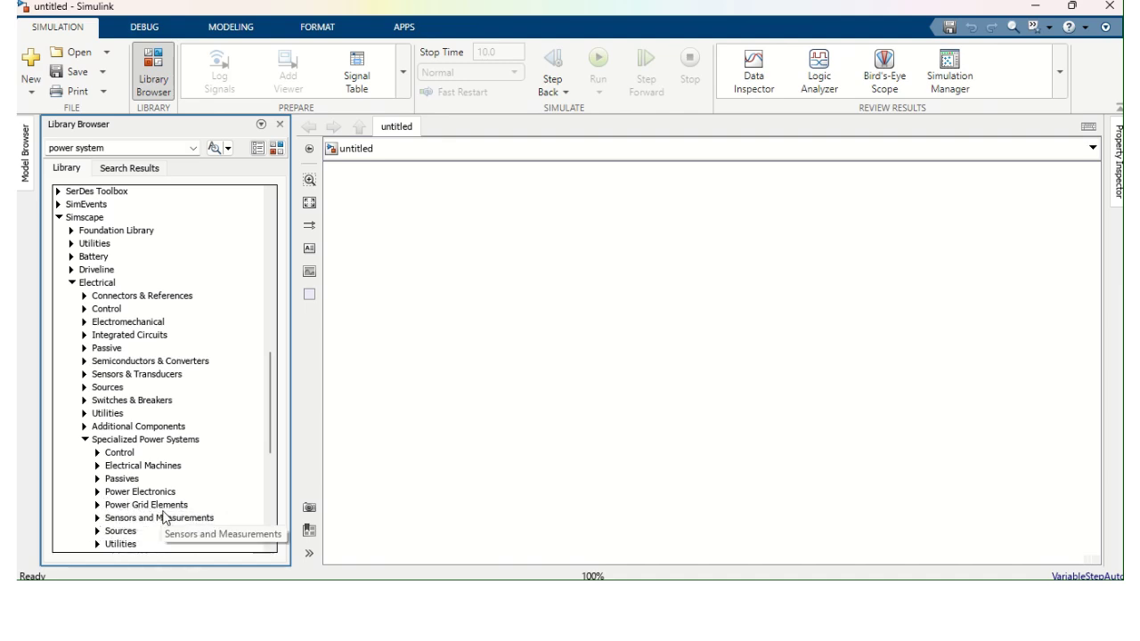
scroll(172, 519, "down", 2)
left_click(100, 483)
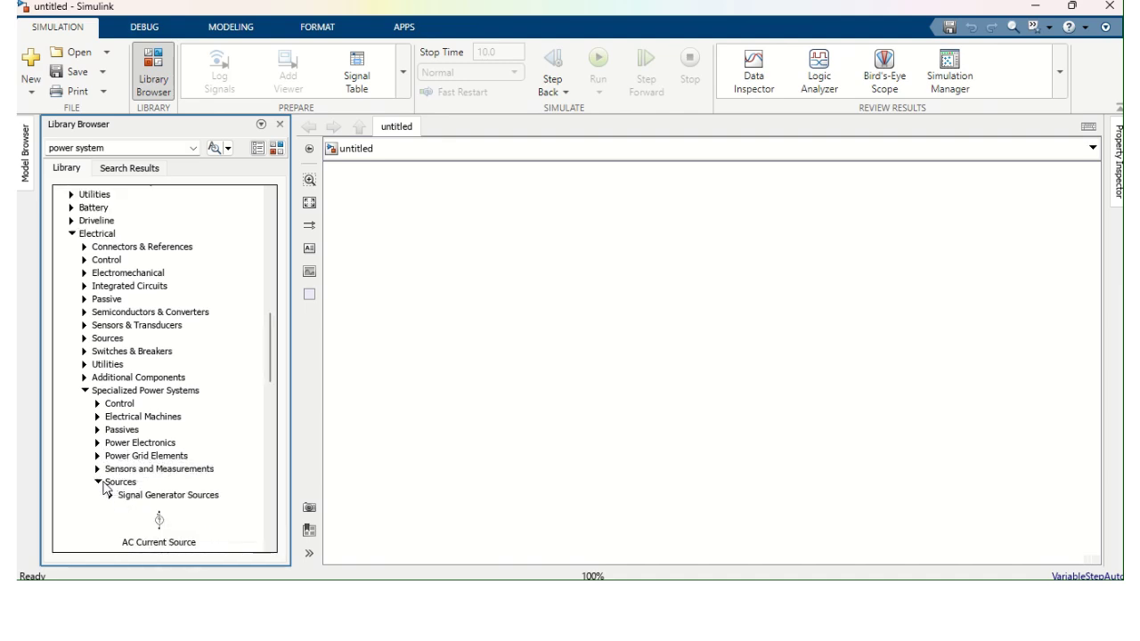
scroll(153, 490, "down", 3)
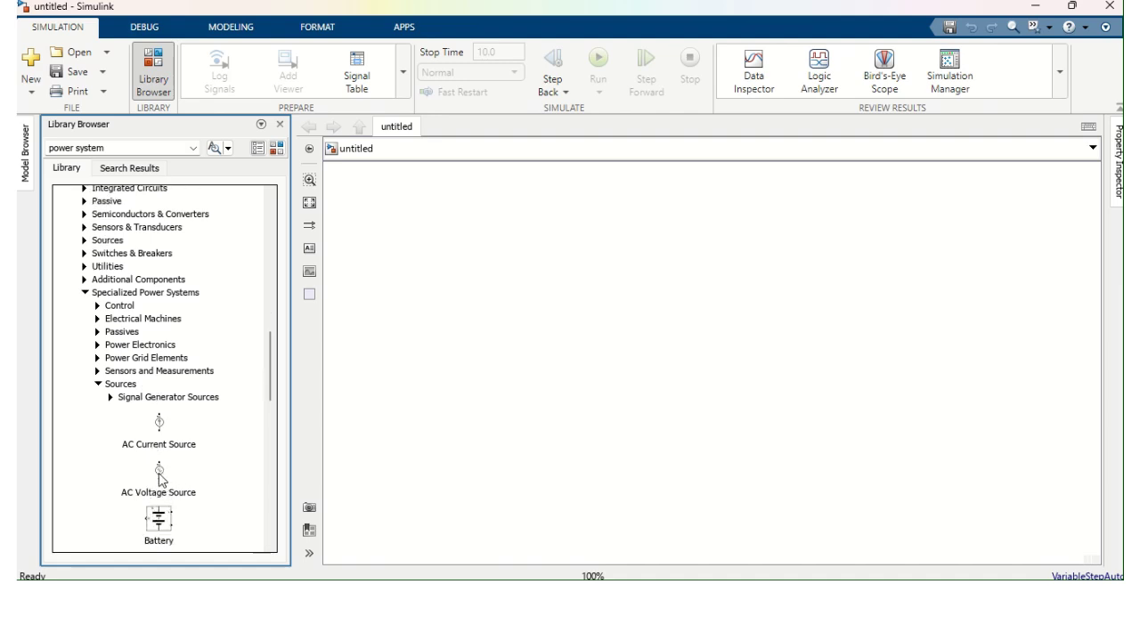
left_click_drag(158, 477, 602, 392)
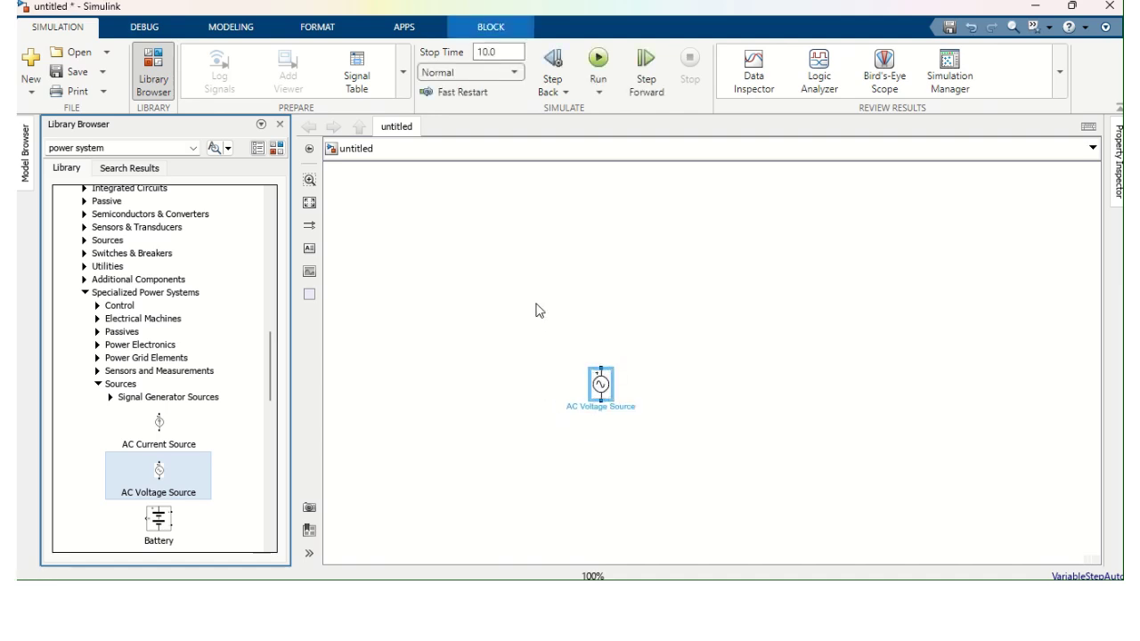
Step: Insert a second AC Voltage Source using the canvas quick search for 'AC vo'
double_click(557, 285)
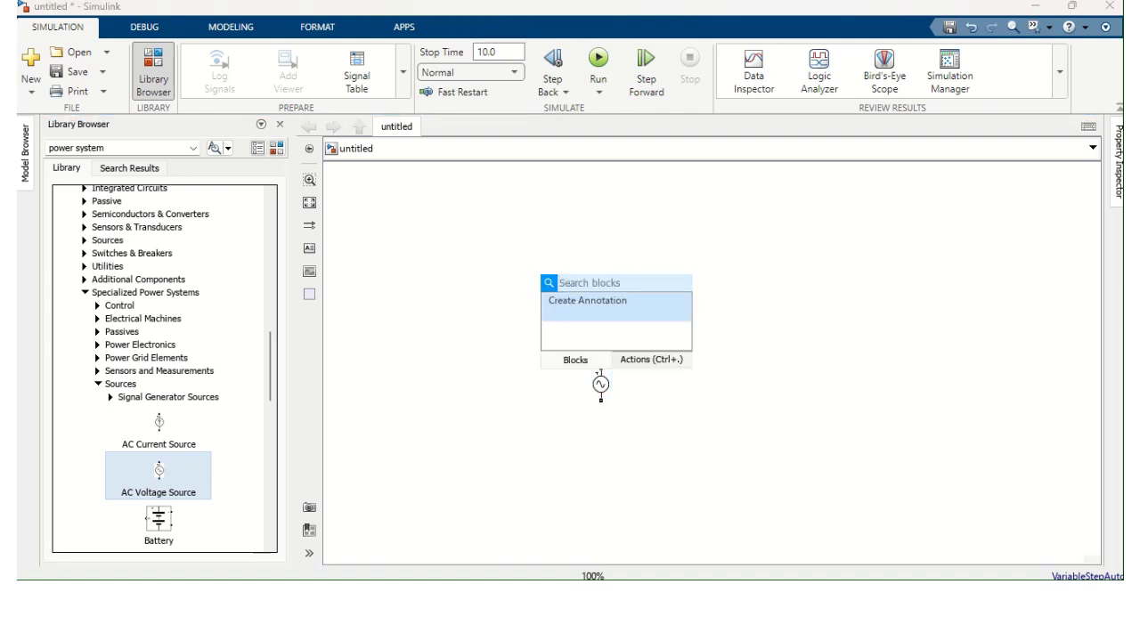
type("AC c")
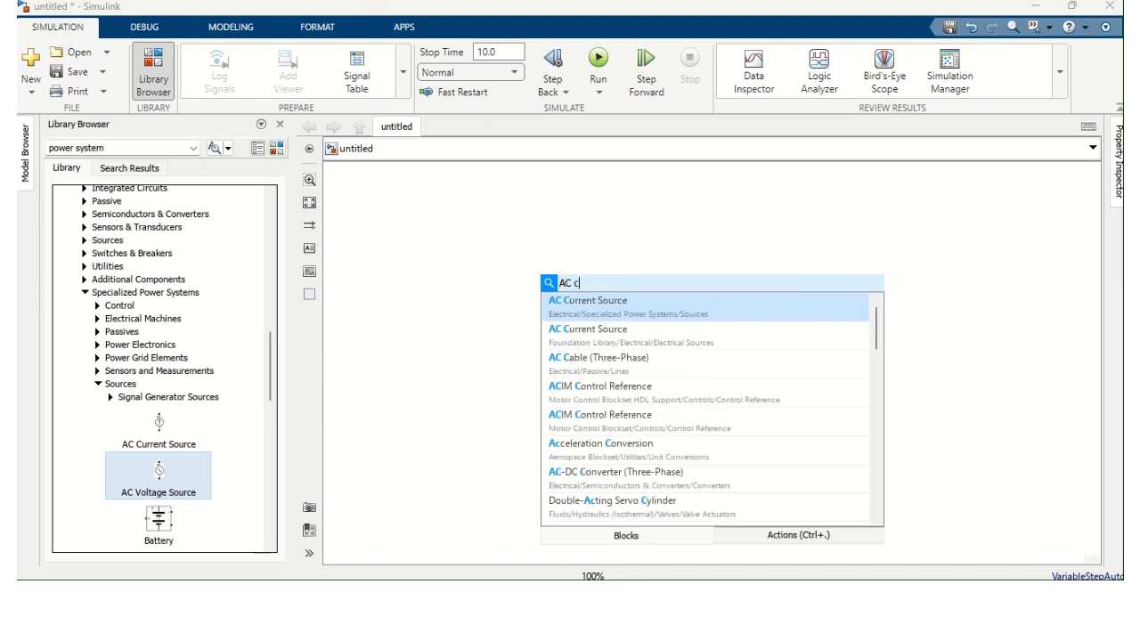
key("BackSpace")
type("vo")
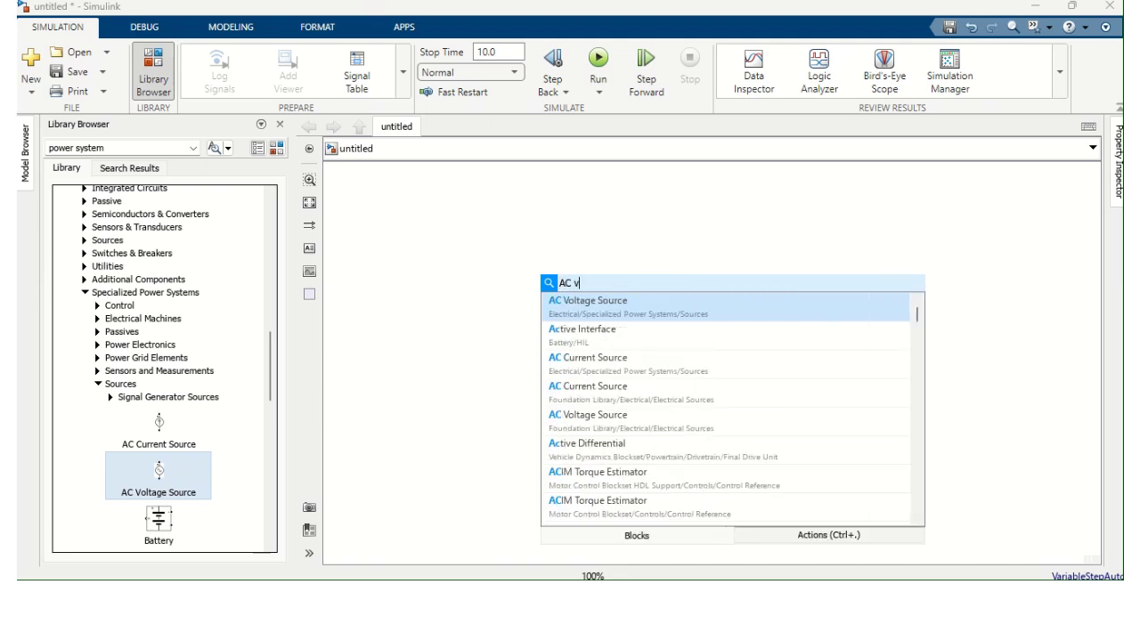
left_click(621, 317)
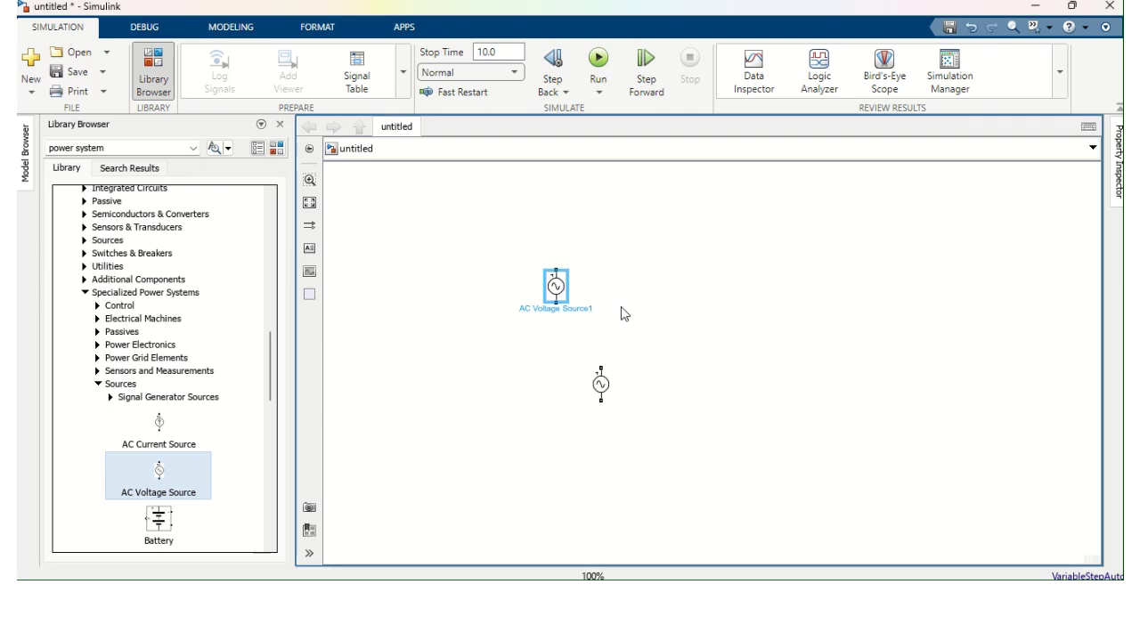
Step: Delete the duplicate AC Voltage Source1 and move the original source left and up
left_click(563, 290)
key("Delete")
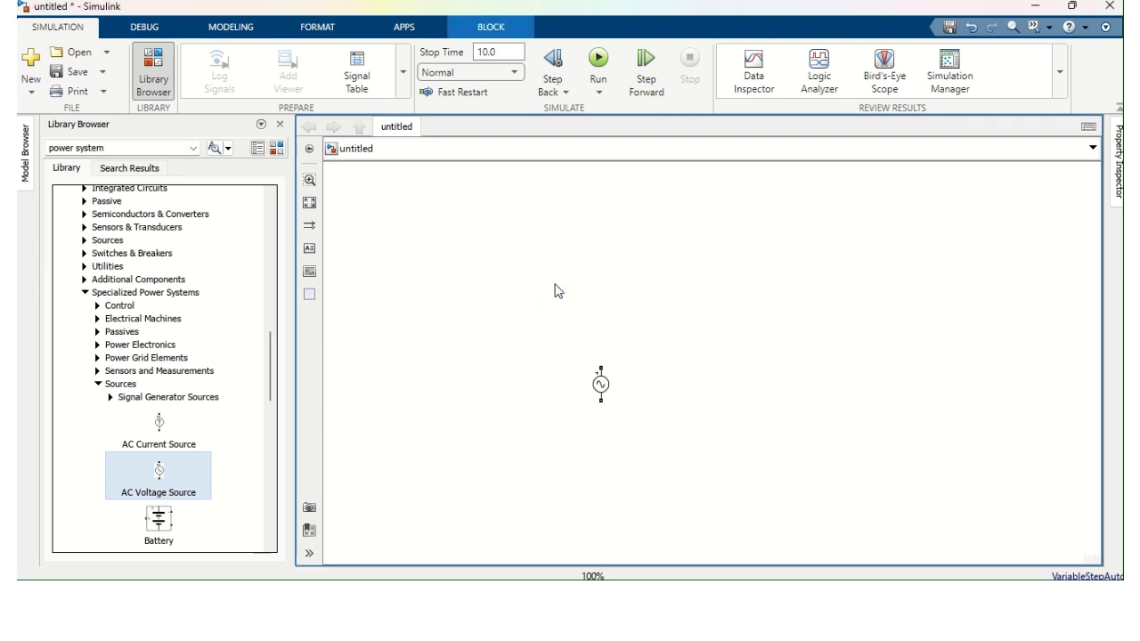
left_click_drag(559, 294, 562, 353)
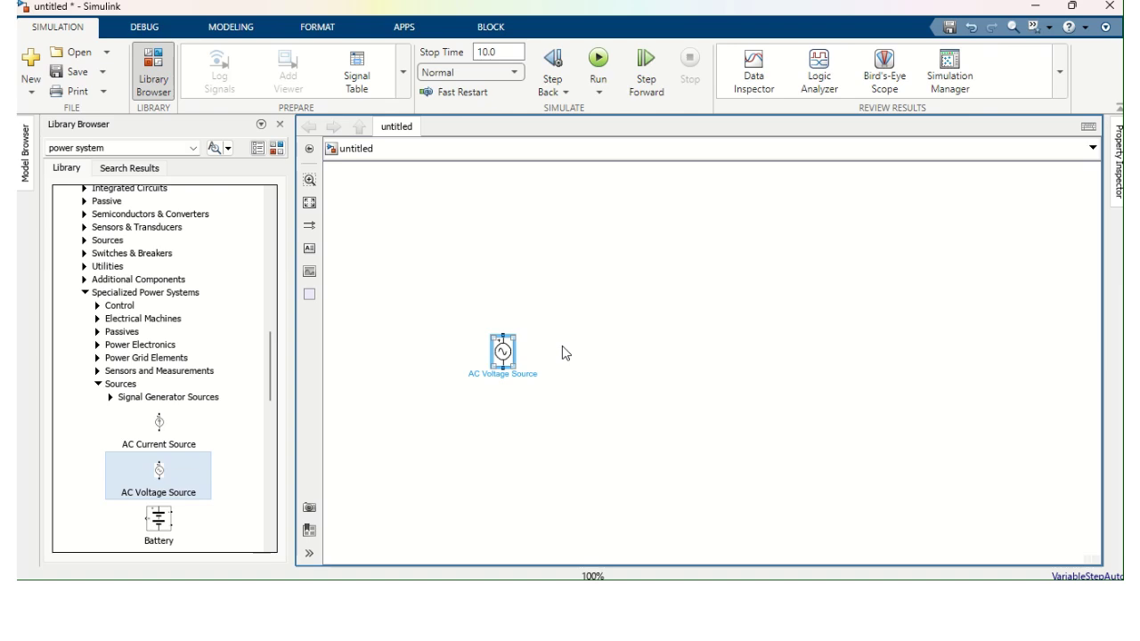
Step: Insert a Diode block via the canvas quick search for 'diode'
double_click(611, 314)
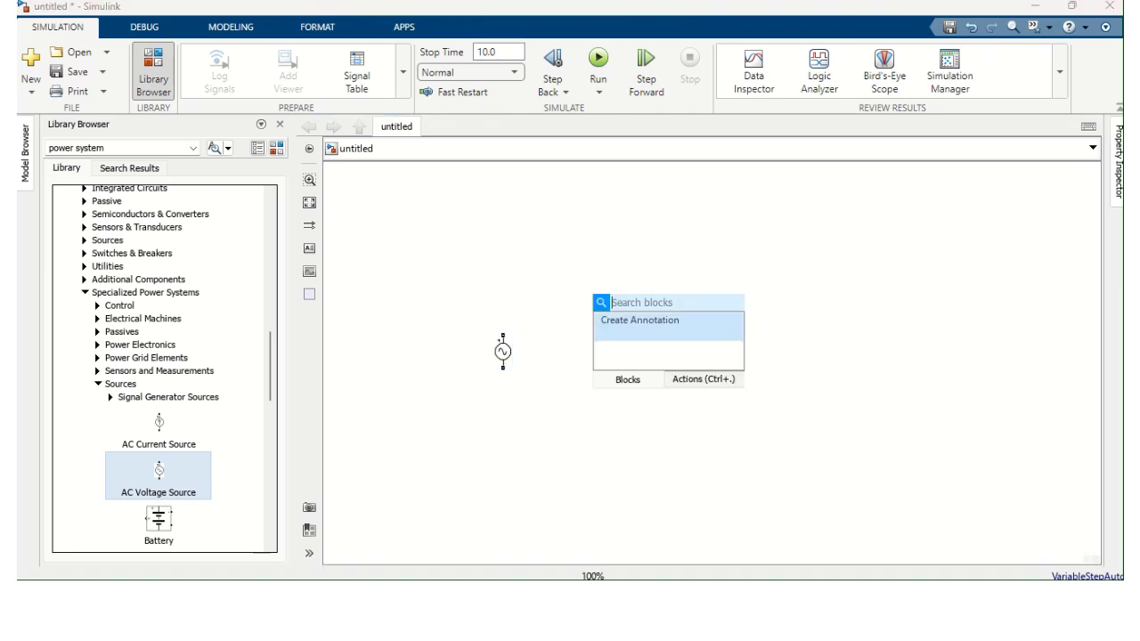
type("diode")
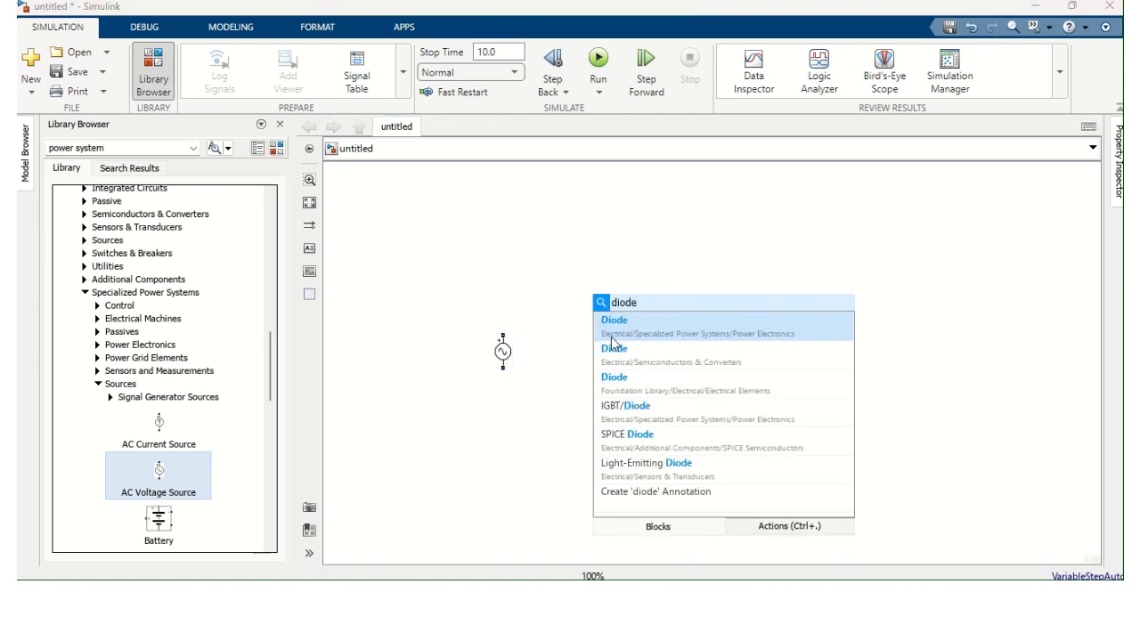
left_click(677, 330)
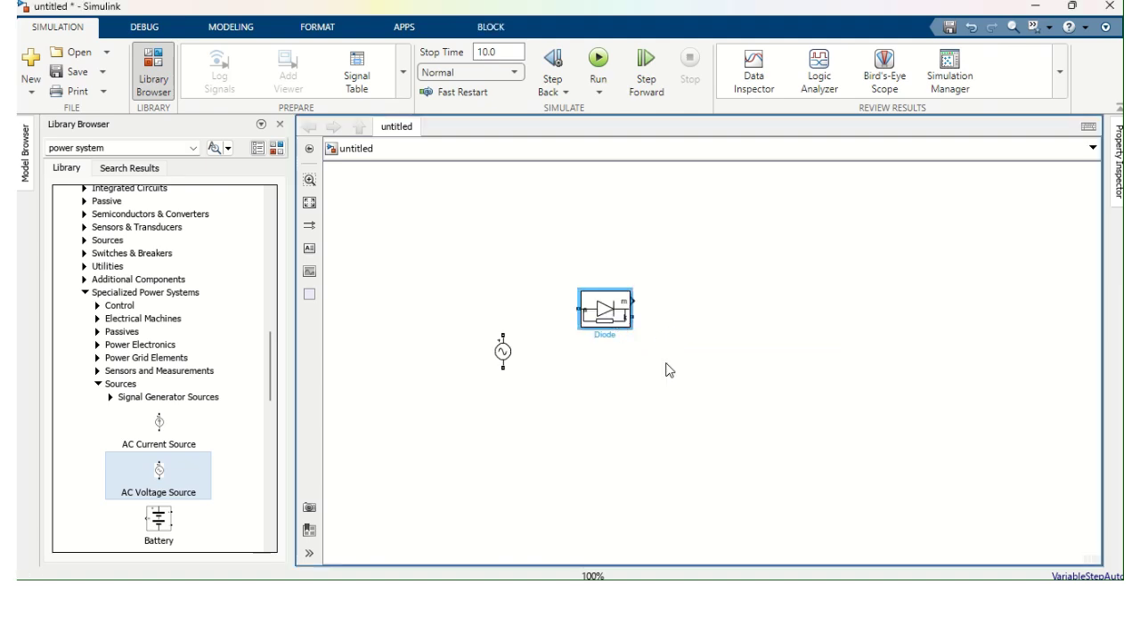
Step: Insert a Series RLC Branch, rotate it upright with Ctrl+R, and move it right of the diode
double_click(711, 381)
type("series")
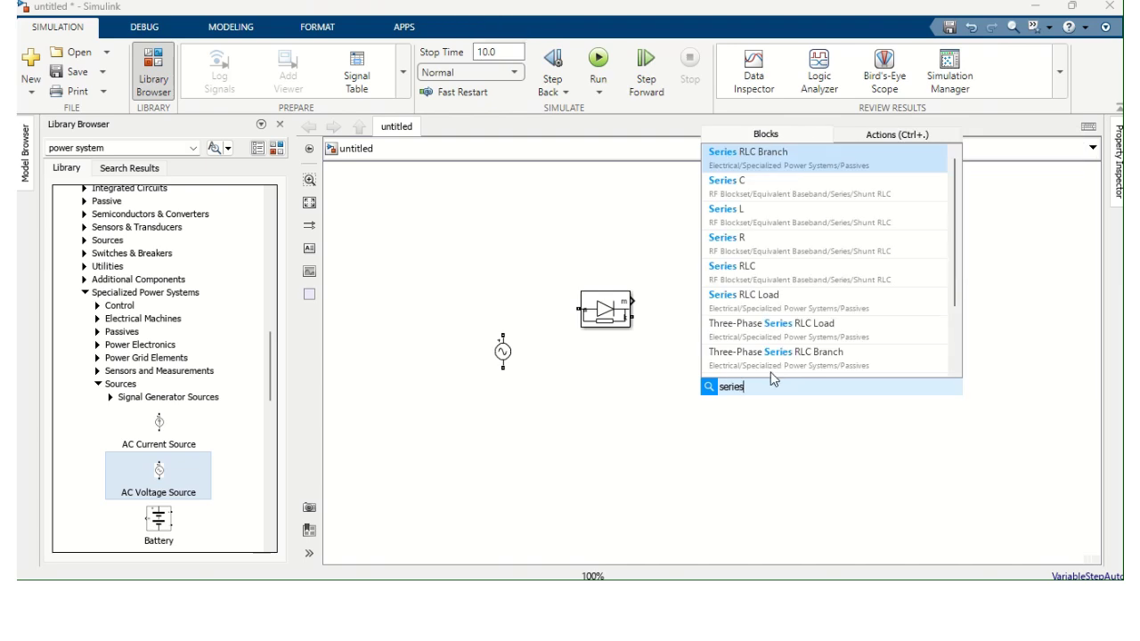
left_click(774, 157)
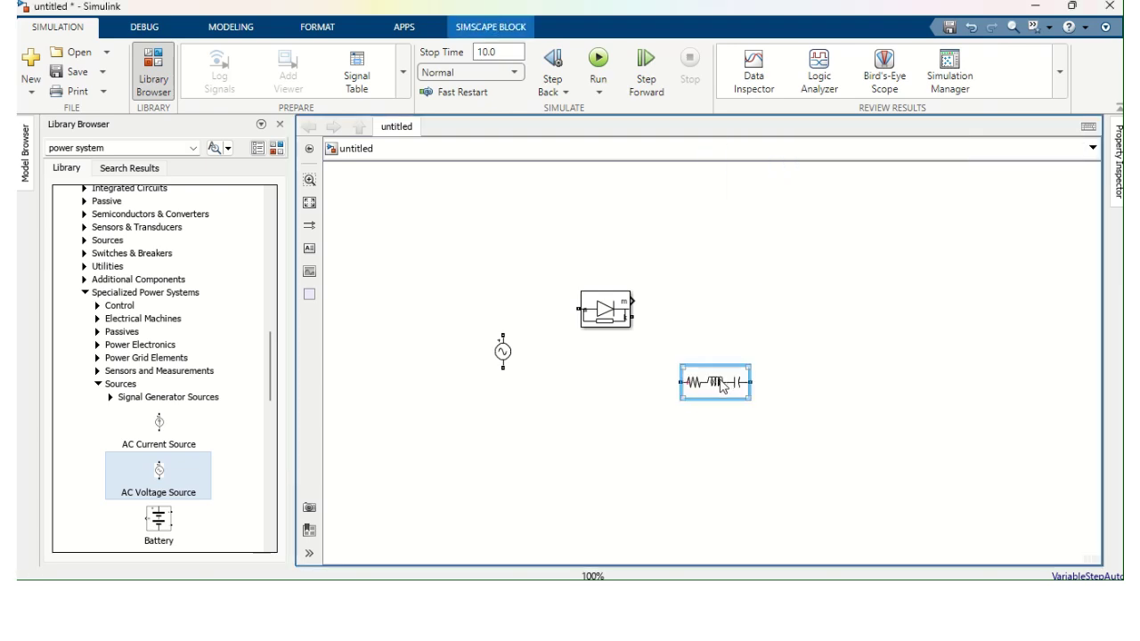
key("ctrl+r")
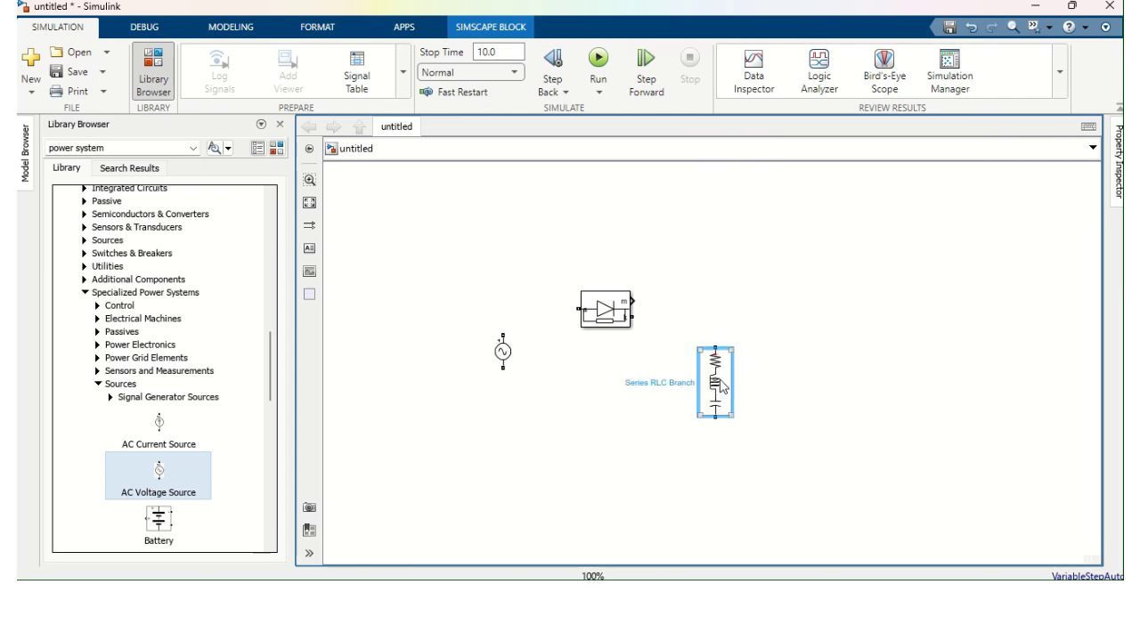
left_click_drag(721, 386, 774, 337)
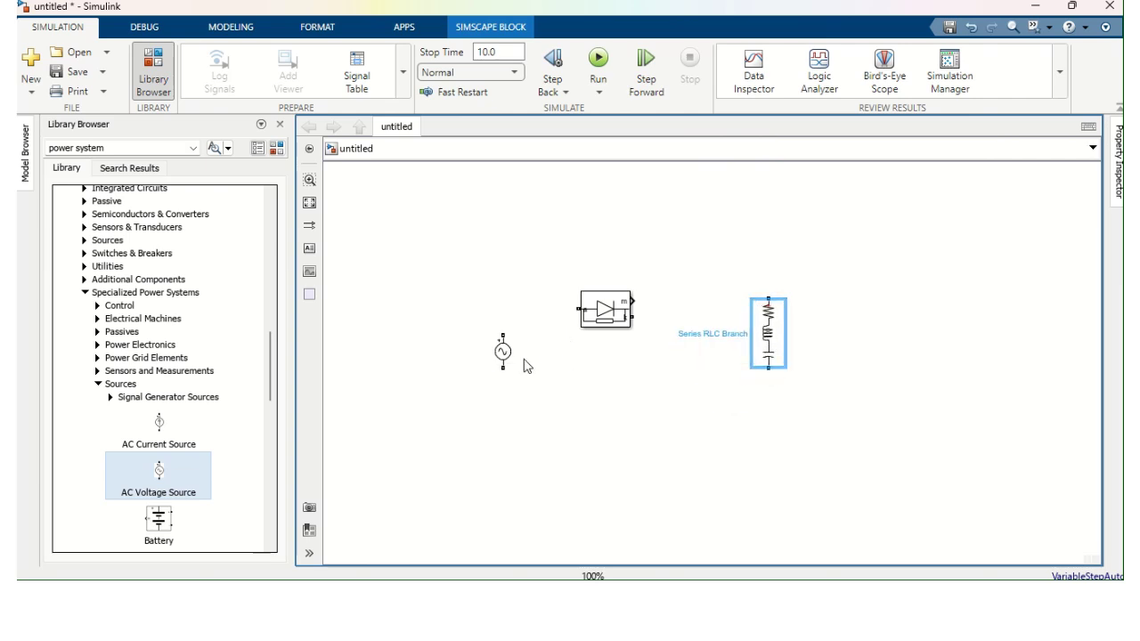
Step: Wire source top to diode input, diode output to RLC top, and RLC bottom back to source
left_click_drag(503, 336, 579, 310)
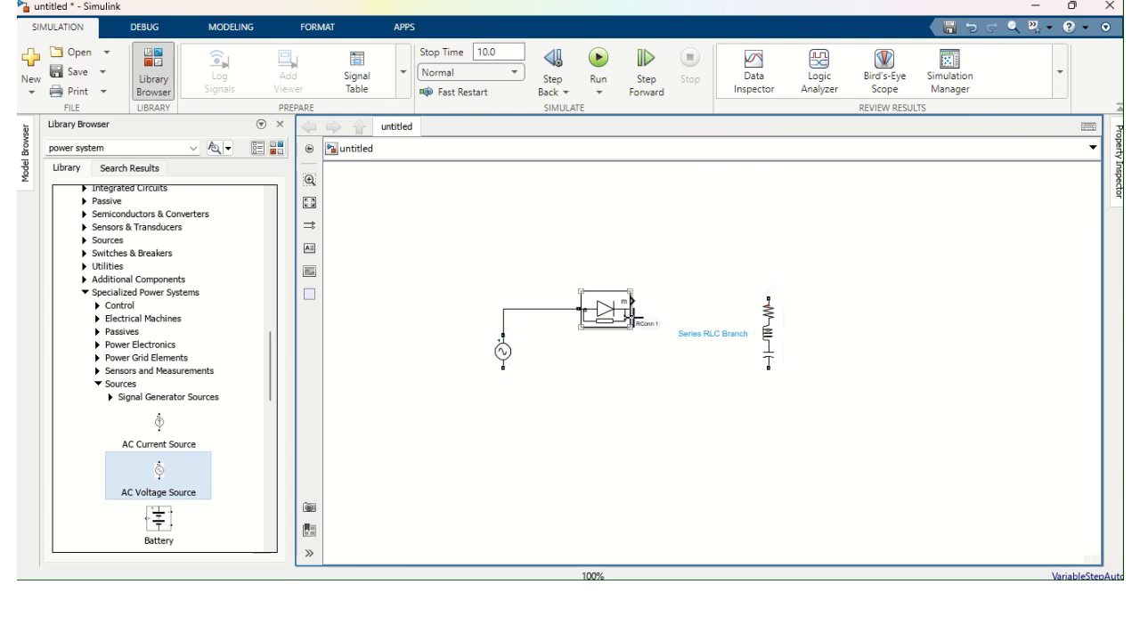
left_click_drag(634, 316, 759, 369)
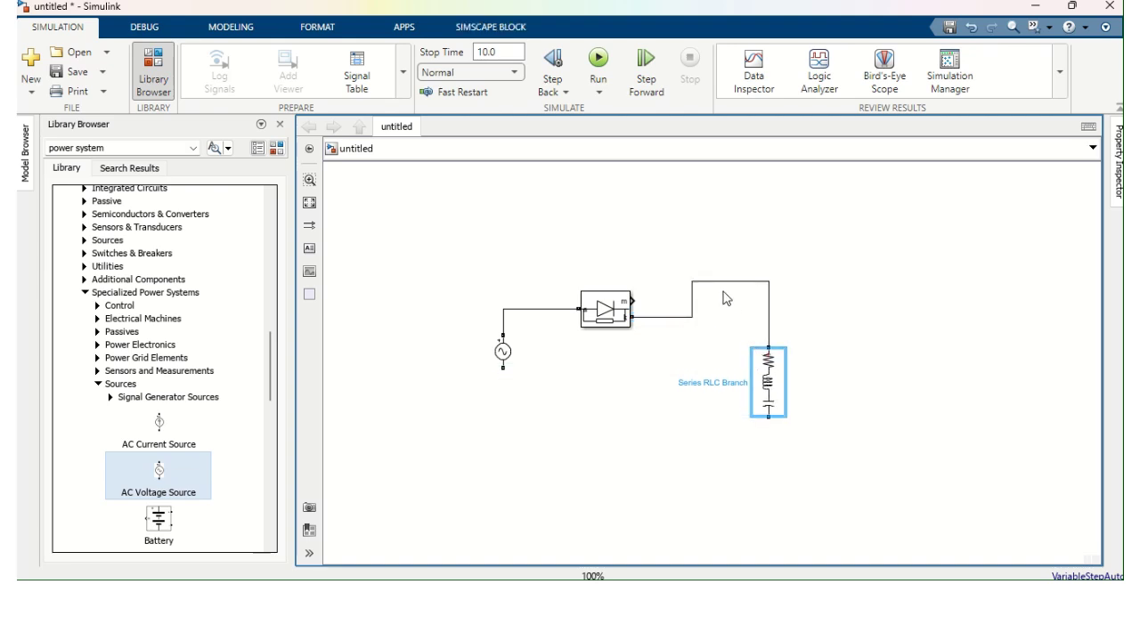
left_click_drag(720, 283, 740, 316)
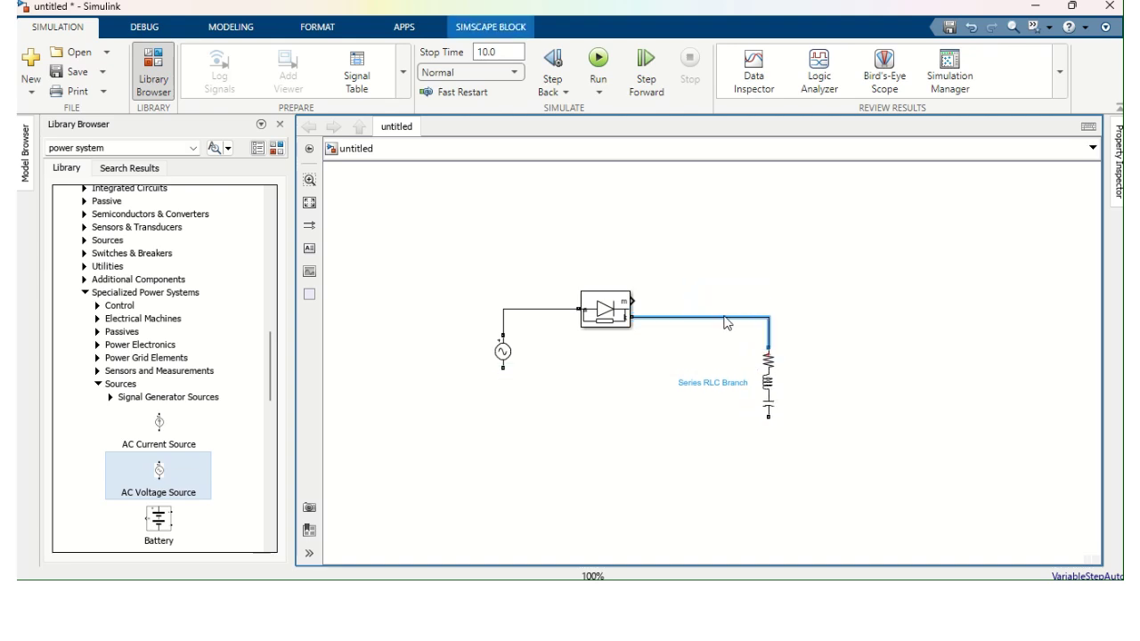
left_click_drag(766, 417, 503, 381)
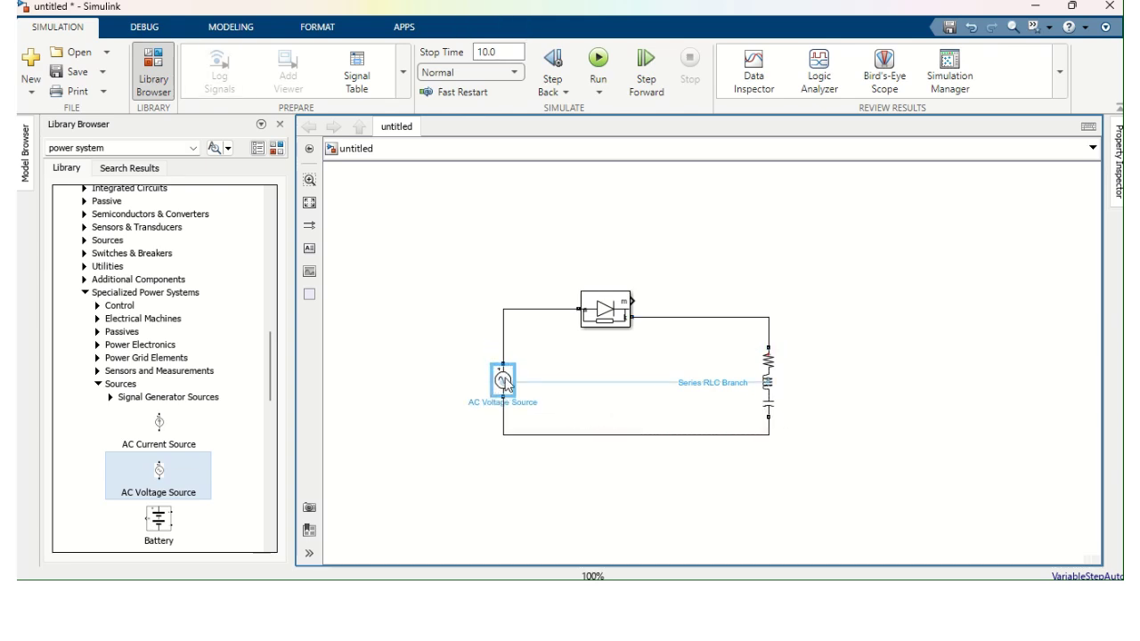
left_click(613, 315)
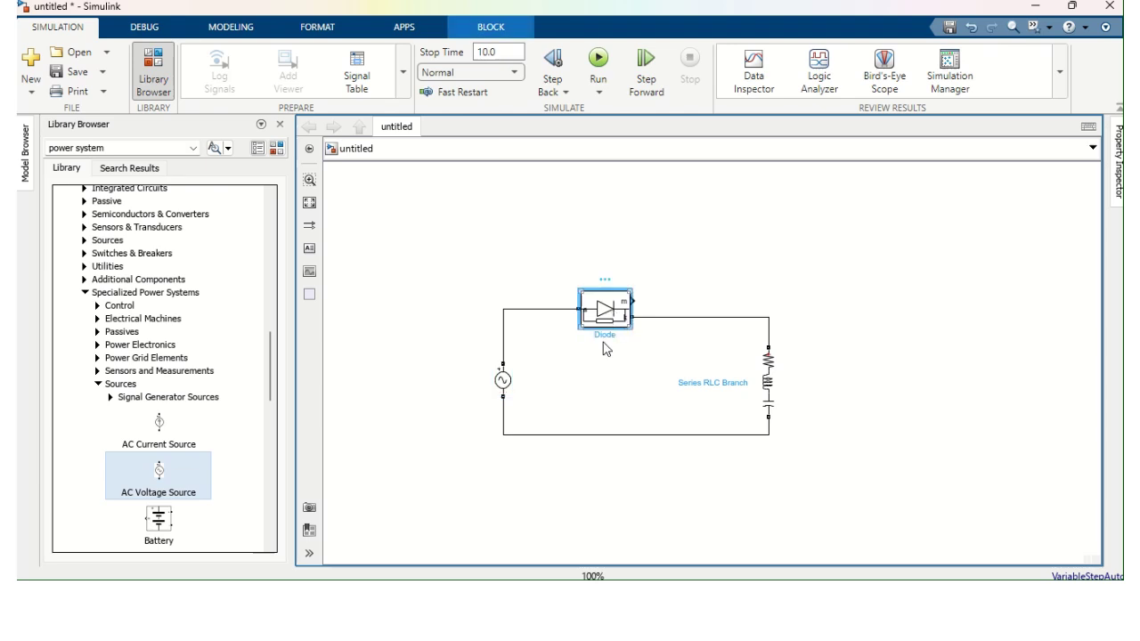
Step: Change the AC Voltage Source frequency from 60 Hz to 50 Hz and apply
double_click(508, 383)
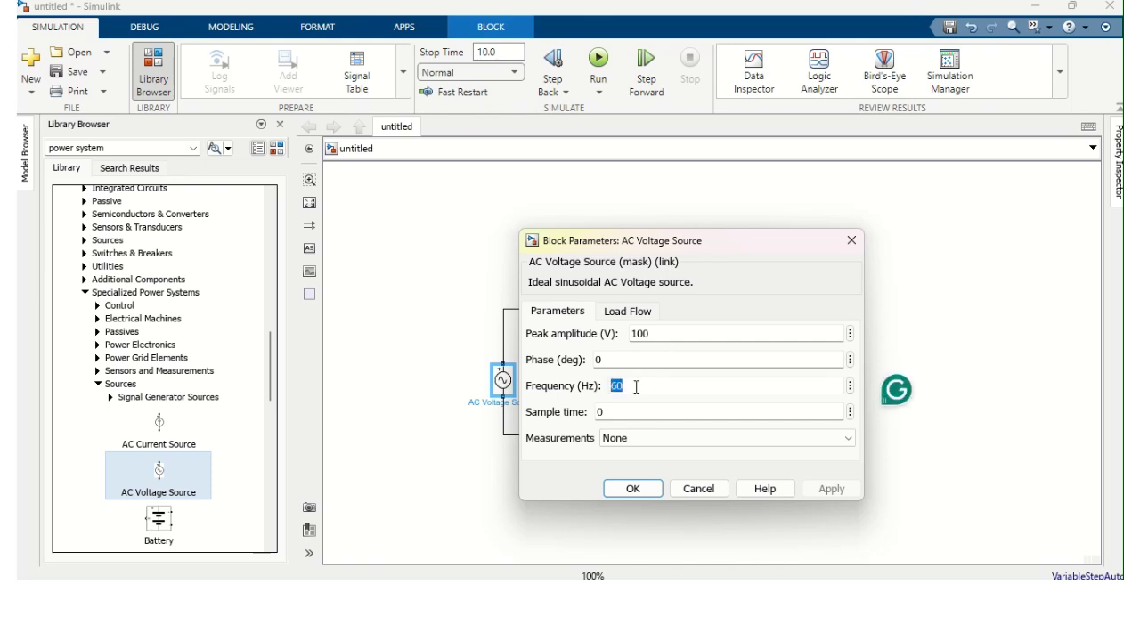
type("50")
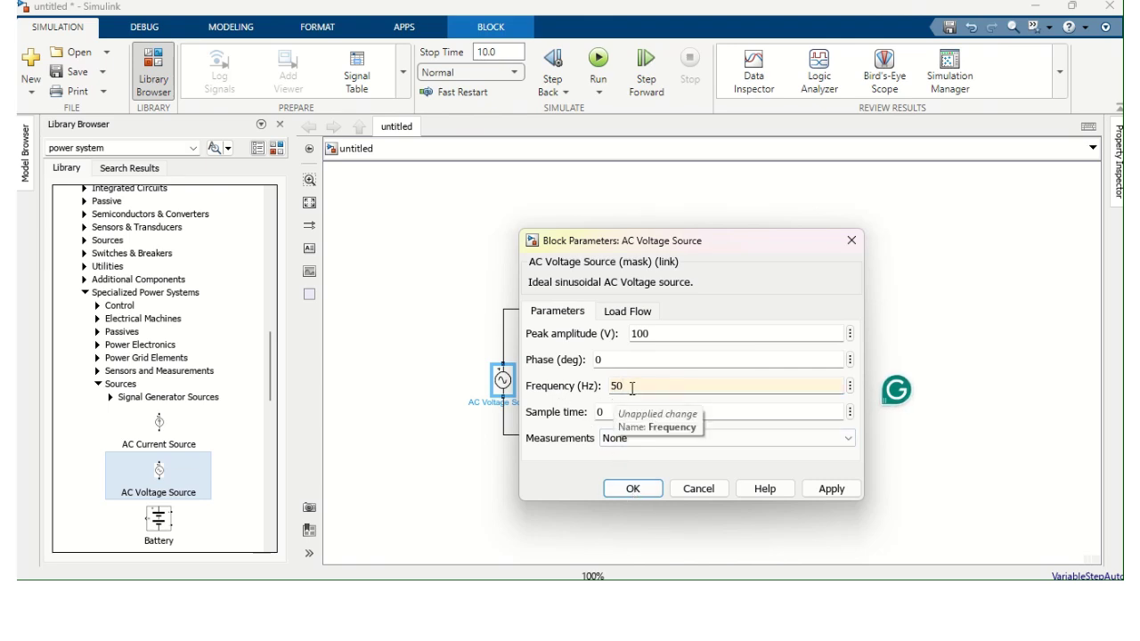
left_click(831, 489)
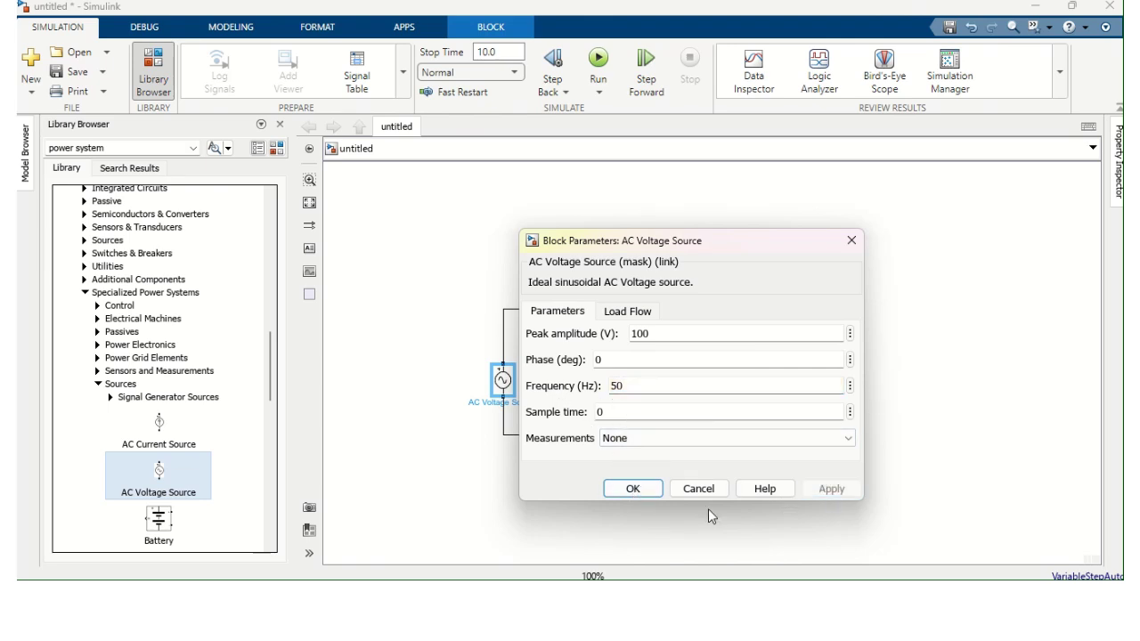
left_click(637, 490)
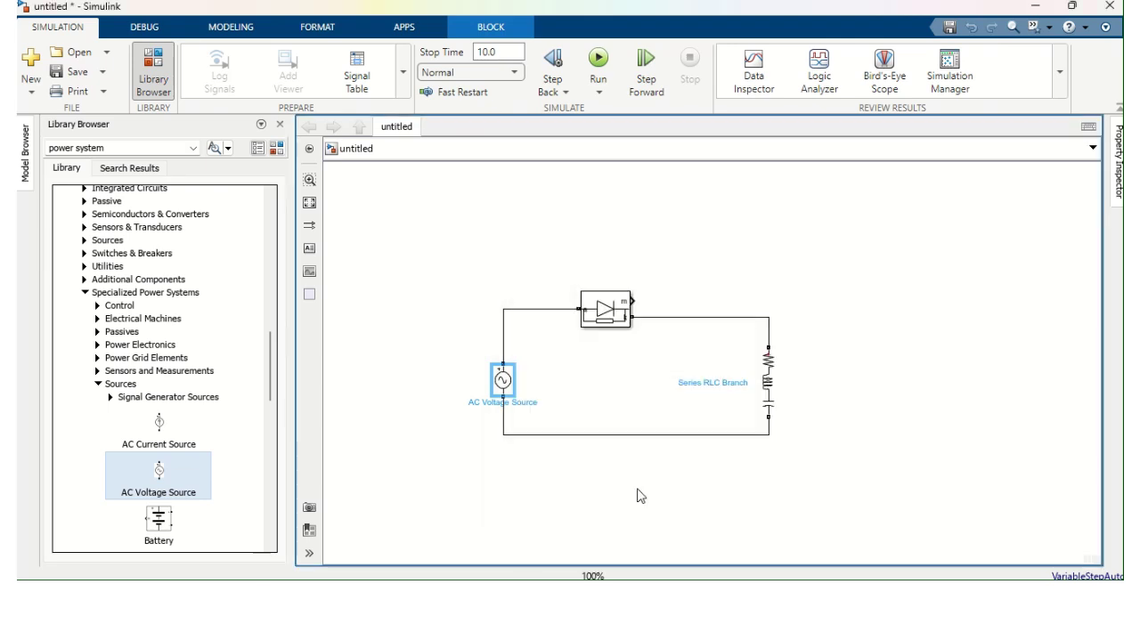
Step: Uncheck Show measurement port in the Diode block parameters and apply
double_click(613, 317)
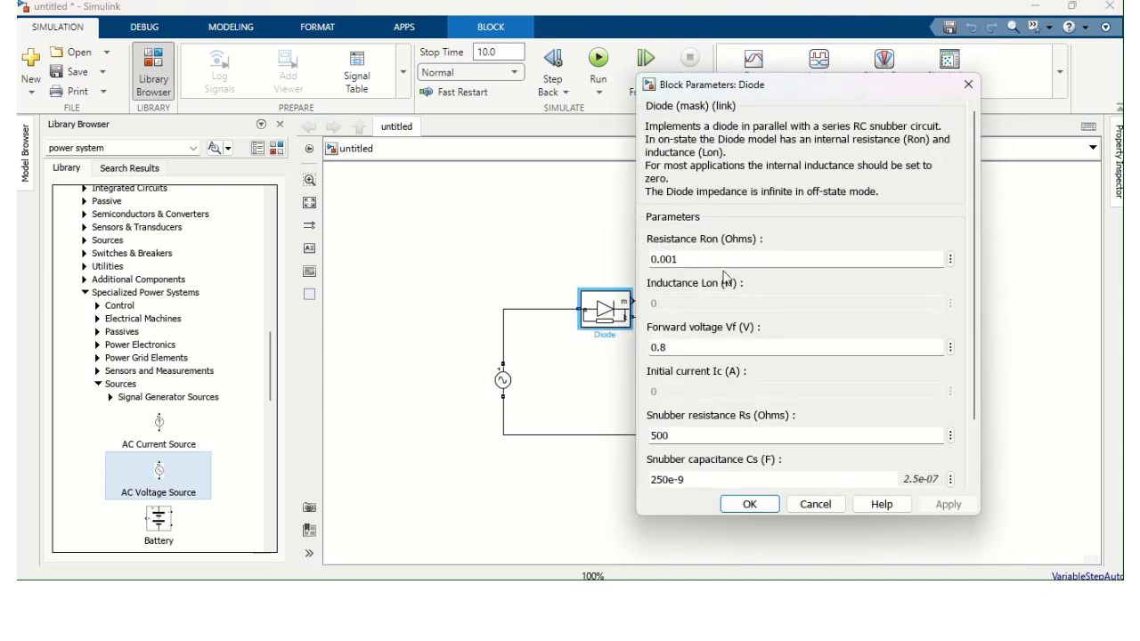
scroll(716, 256, "down", 1)
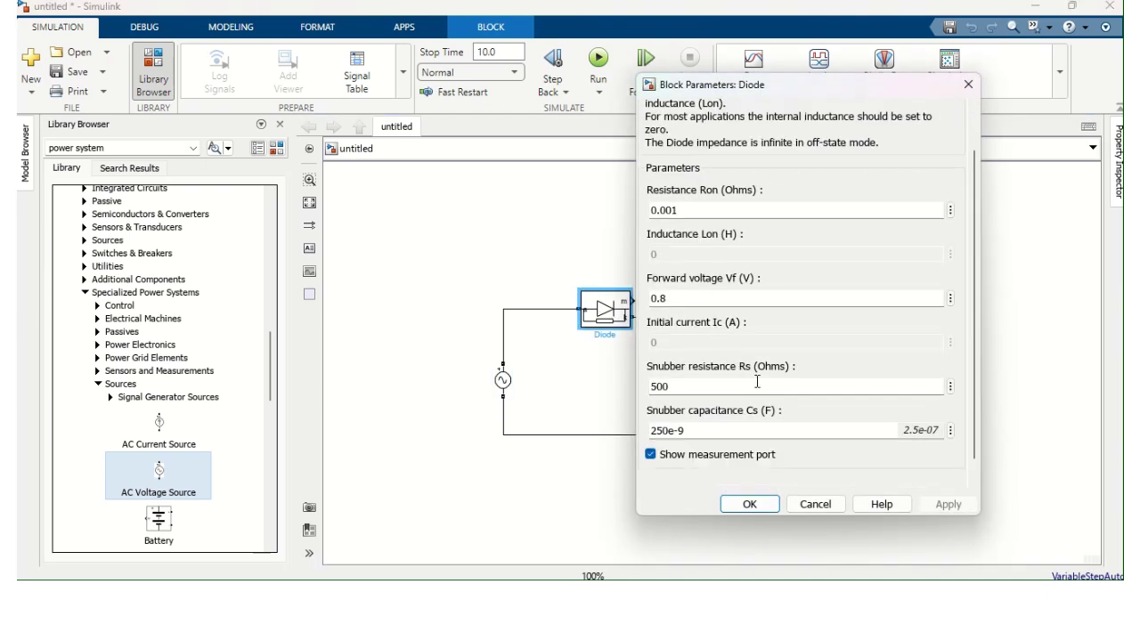
left_click(651, 455)
left_click(948, 504)
left_click(751, 512)
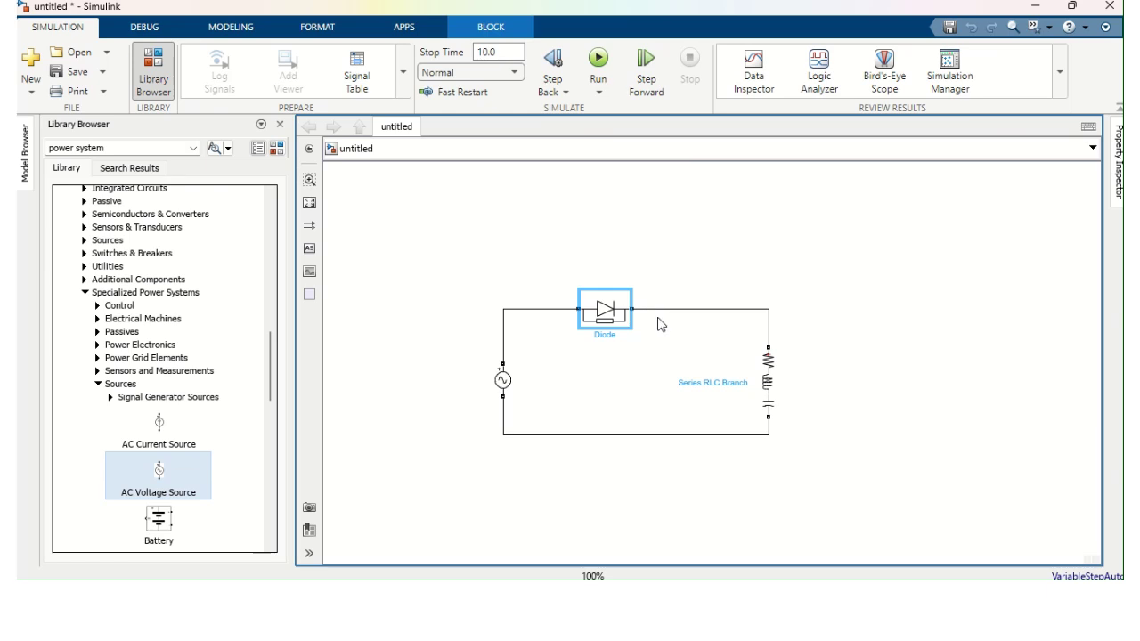
Step: Set the Series RLC Branch type to R (1 ohm) and reopen the dialog to verify it
left_click(773, 385)
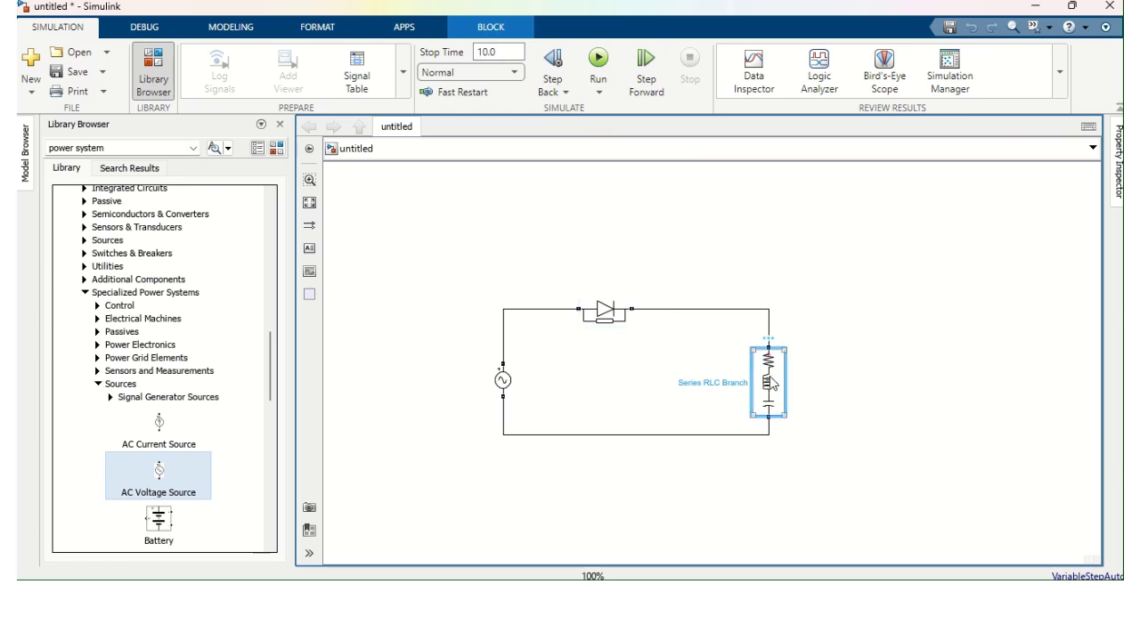
double_click(772, 383)
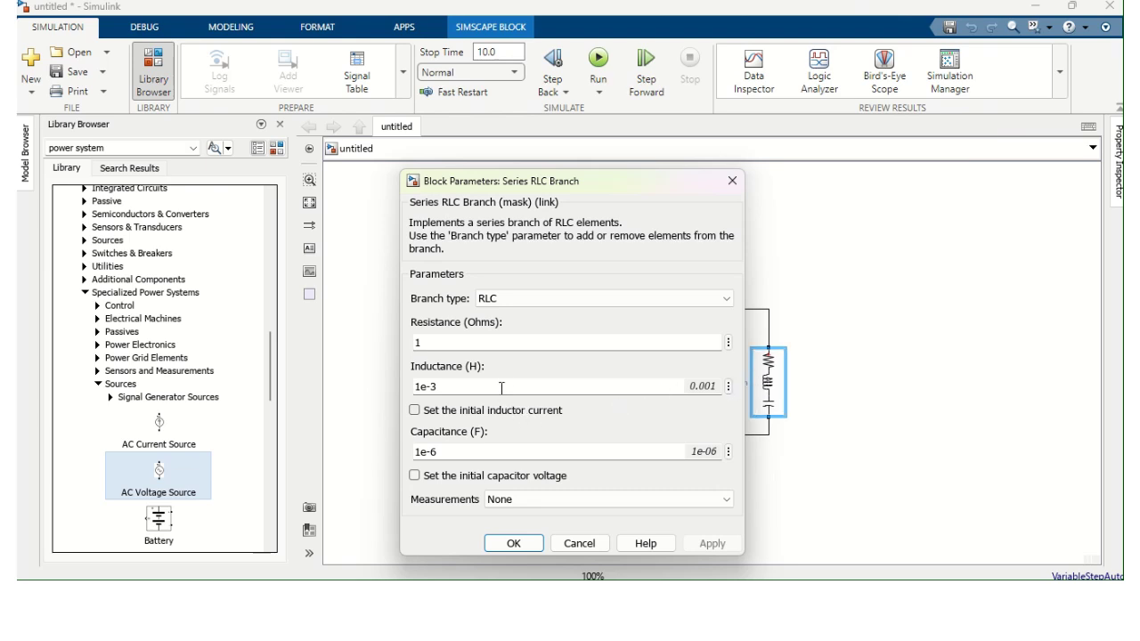
left_click(548, 303)
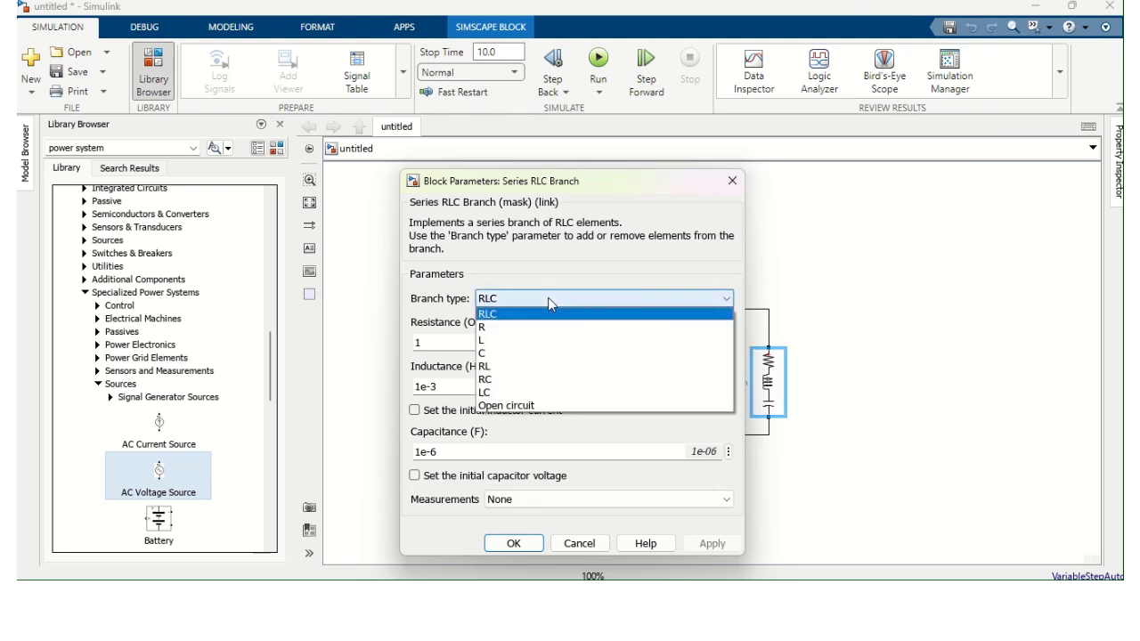
left_click(522, 334)
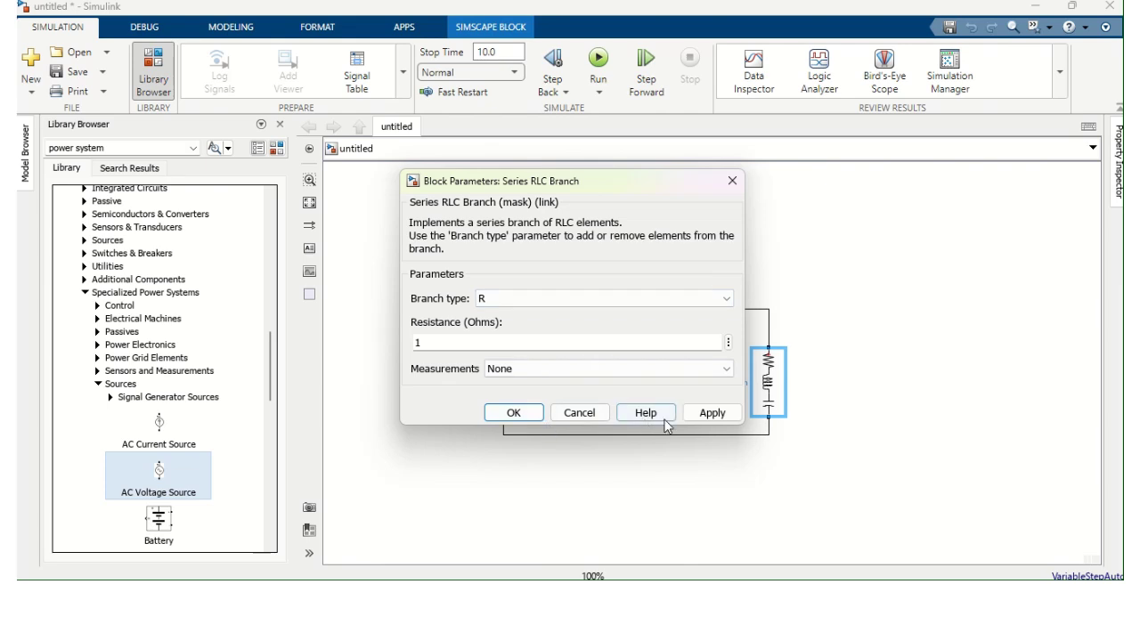
left_click(713, 412)
left_click(514, 413)
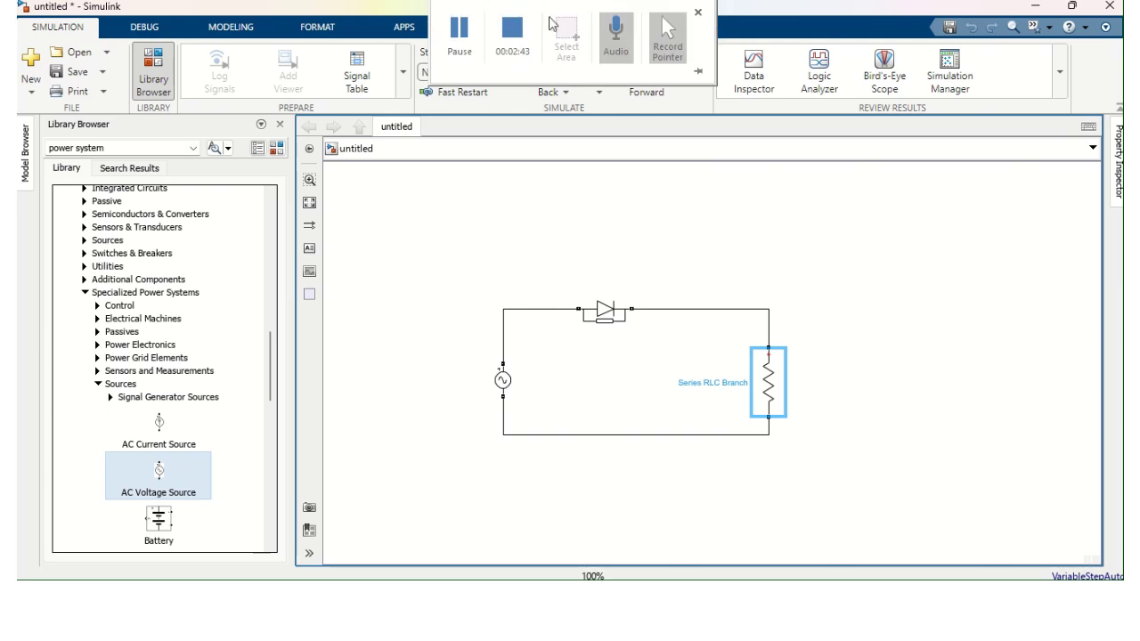
double_click(769, 396)
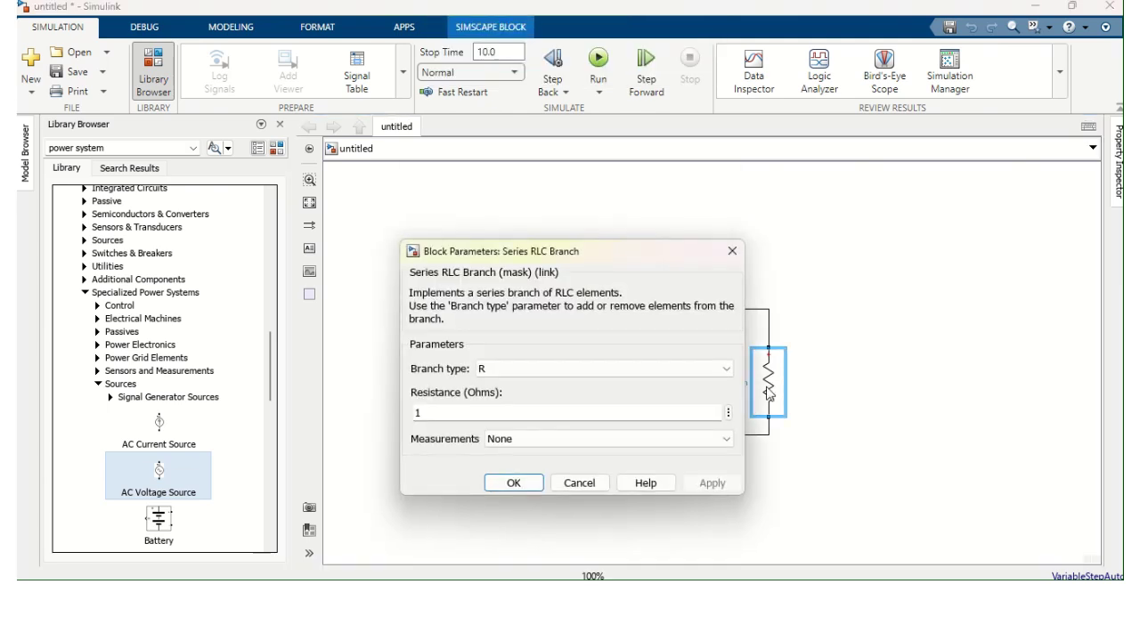
left_click(513, 482)
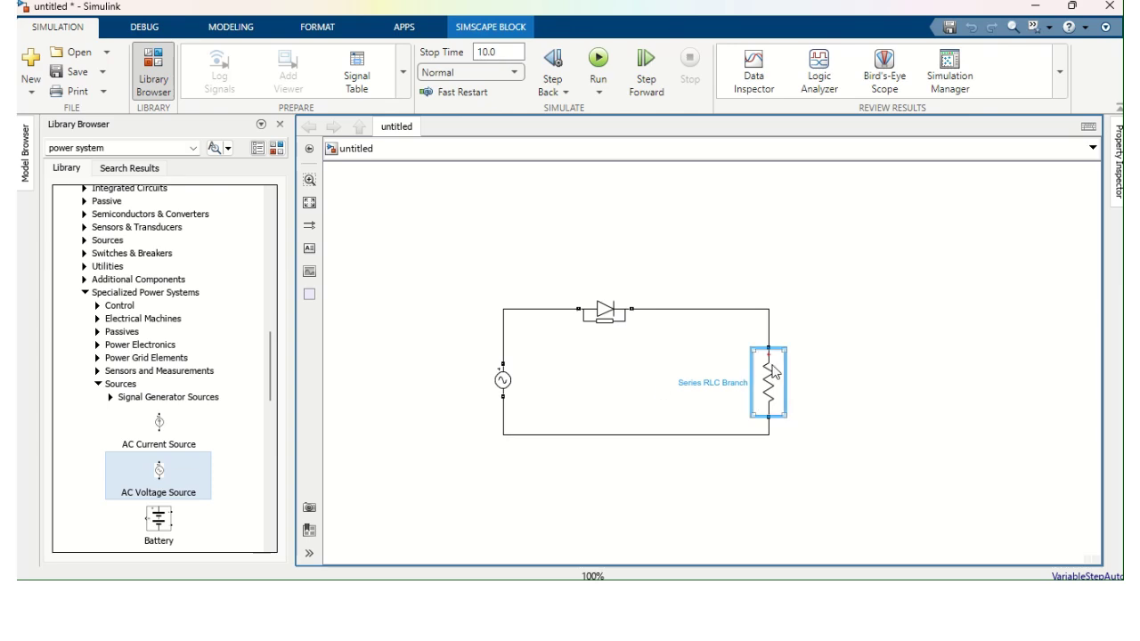
Step: Insert a Voltage Measurement block and wire its + and − inputs across the AC source
double_click(425, 346)
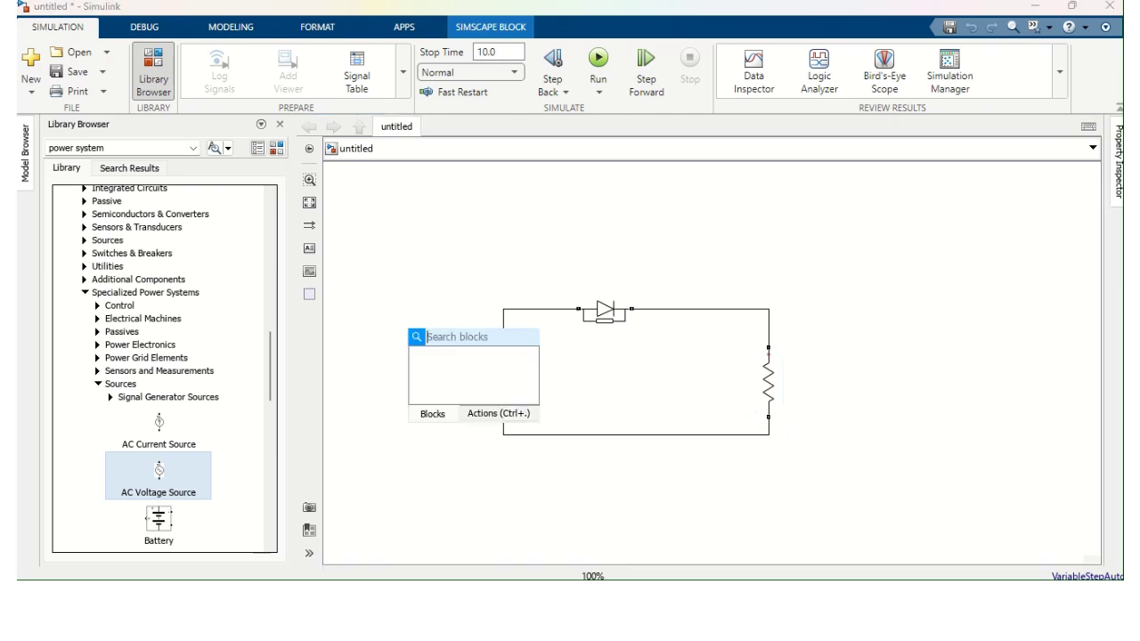
type("voltage")
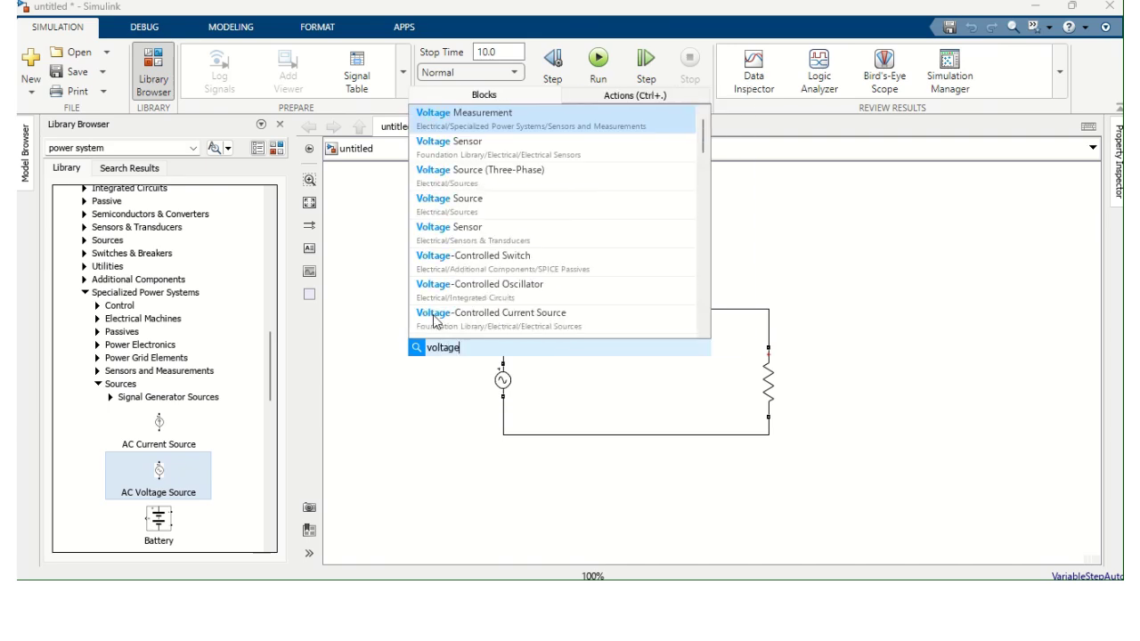
left_click(474, 122)
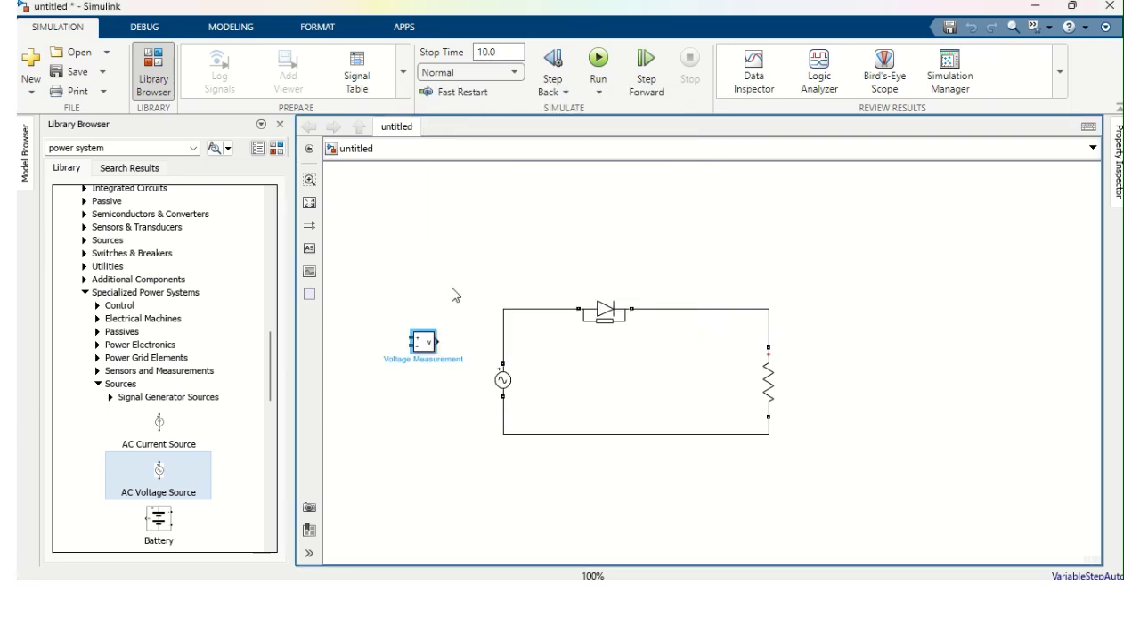
left_click(423, 346)
left_click_drag(425, 345, 572, 380)
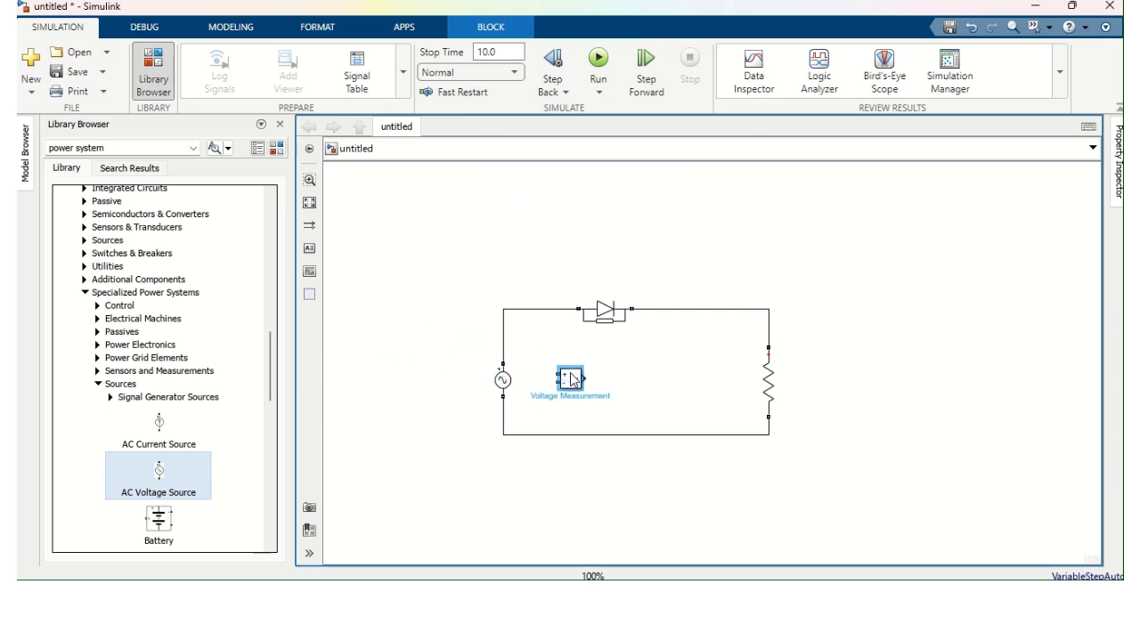
mouse_move(558, 374)
left_mouse_down()
mouse_move(522, 325)
mouse_move(503, 330)
left_mouse_up()
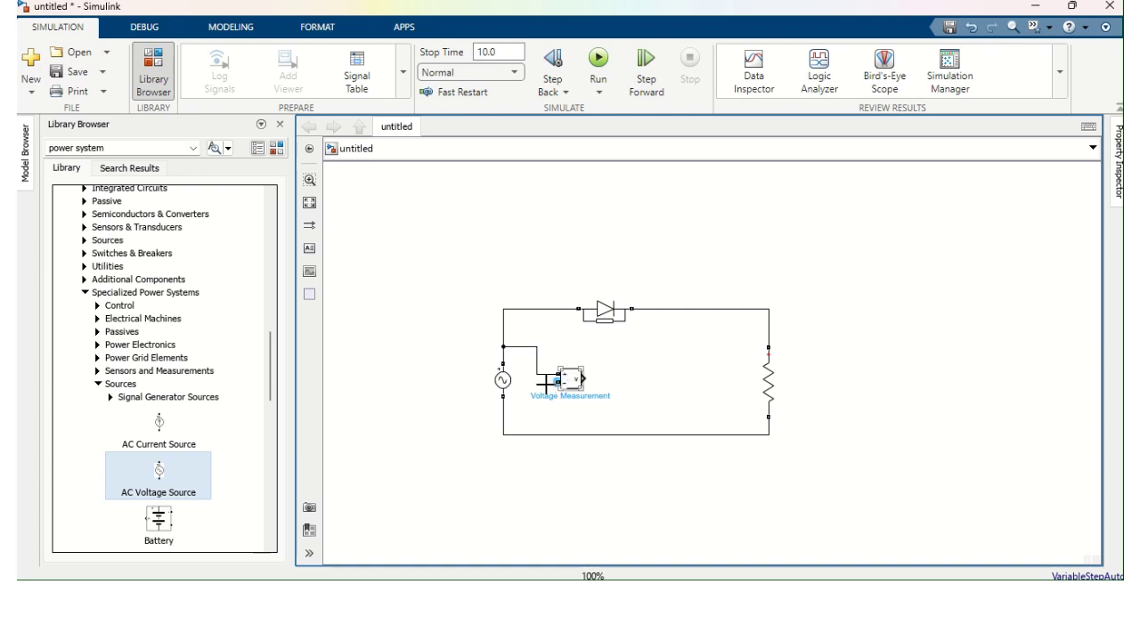
left_click_drag(558, 382, 504, 419)
Step: Copy the Voltage Measurement beside the resistor and wire its inputs across the resistor
left_click(575, 392)
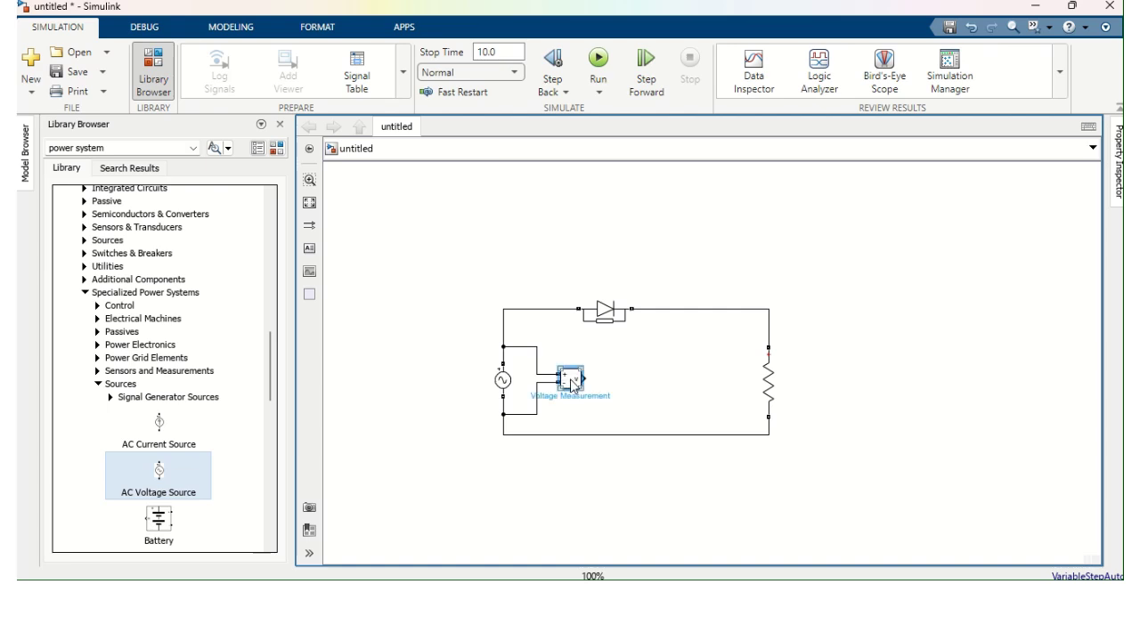
left_click_drag(575, 385, 853, 384)
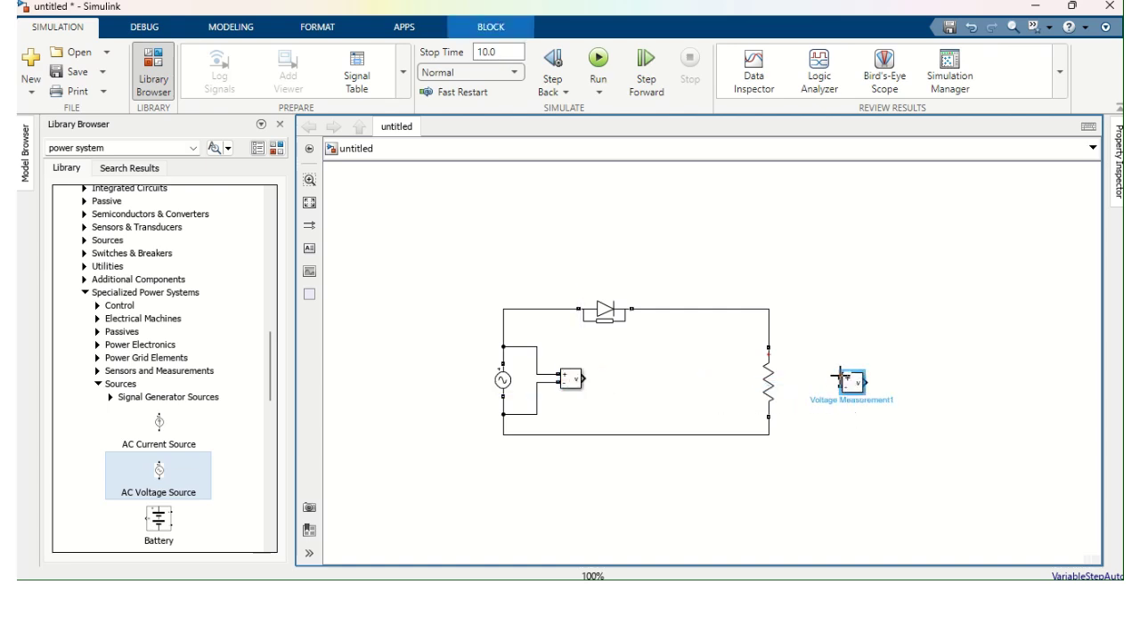
mouse_move(839, 382)
left_mouse_down()
mouse_move(804, 302)
mouse_move(766, 329)
left_mouse_up()
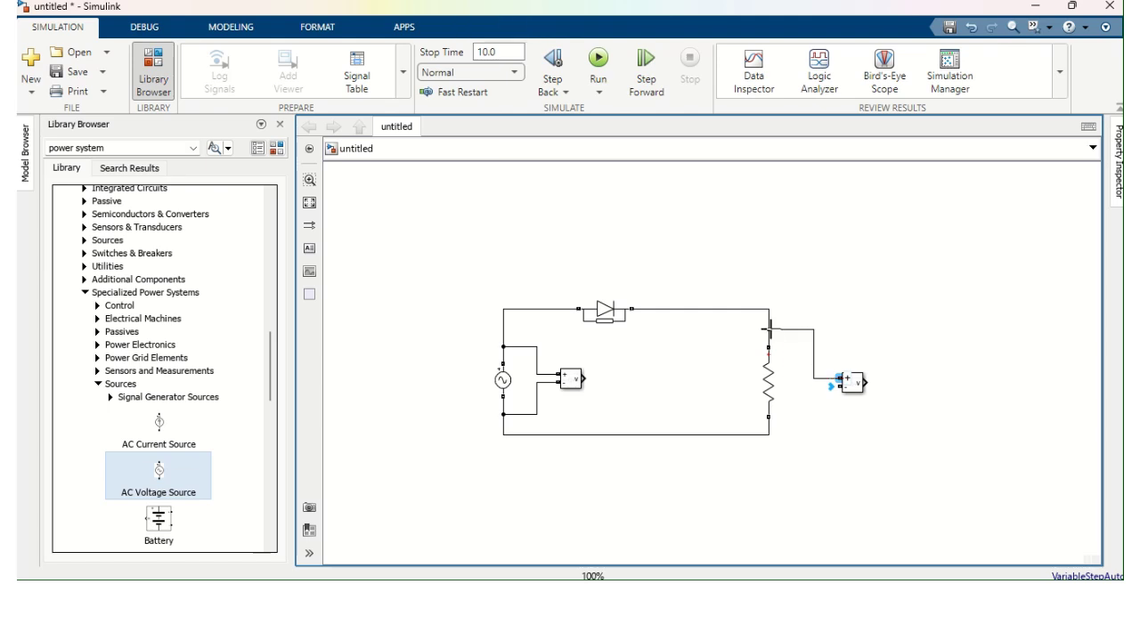
left_click_drag(839, 387, 770, 429)
Step: Insert a Scope block from Simulink/Sinks via the 'scope' search, placed right of the load measurement
double_click(927, 367)
type("s")
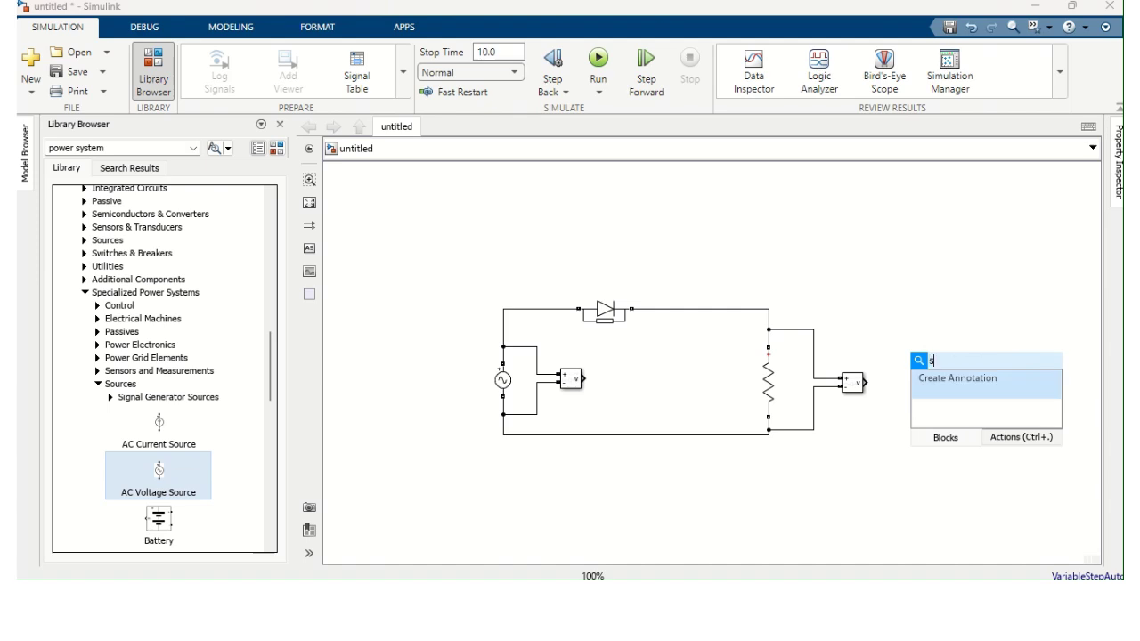
type("cope")
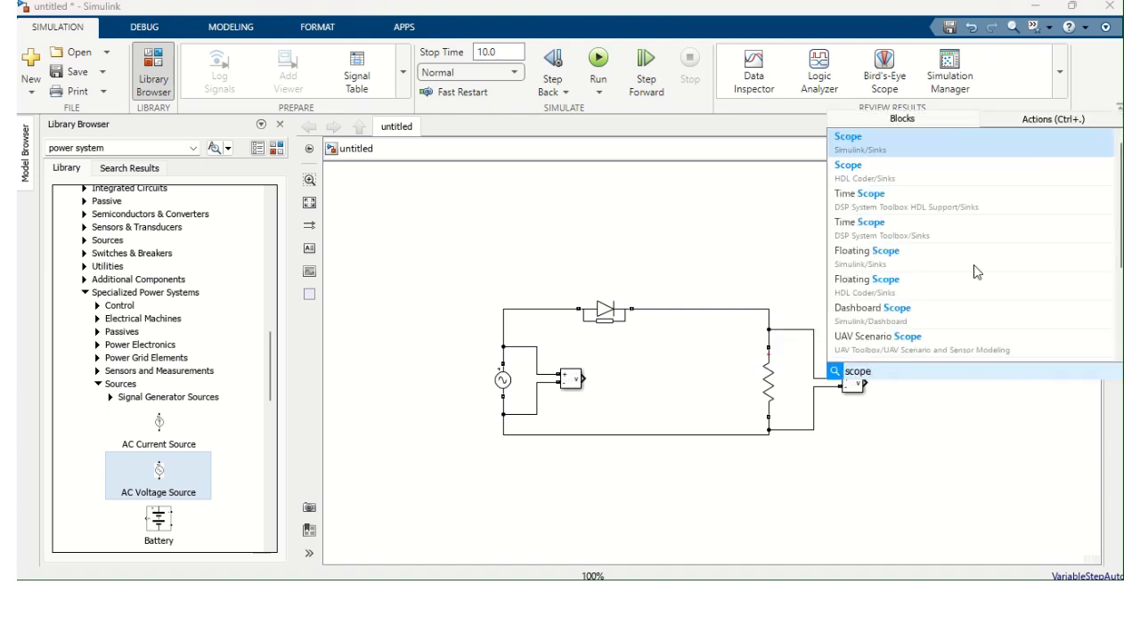
left_click(874, 148)
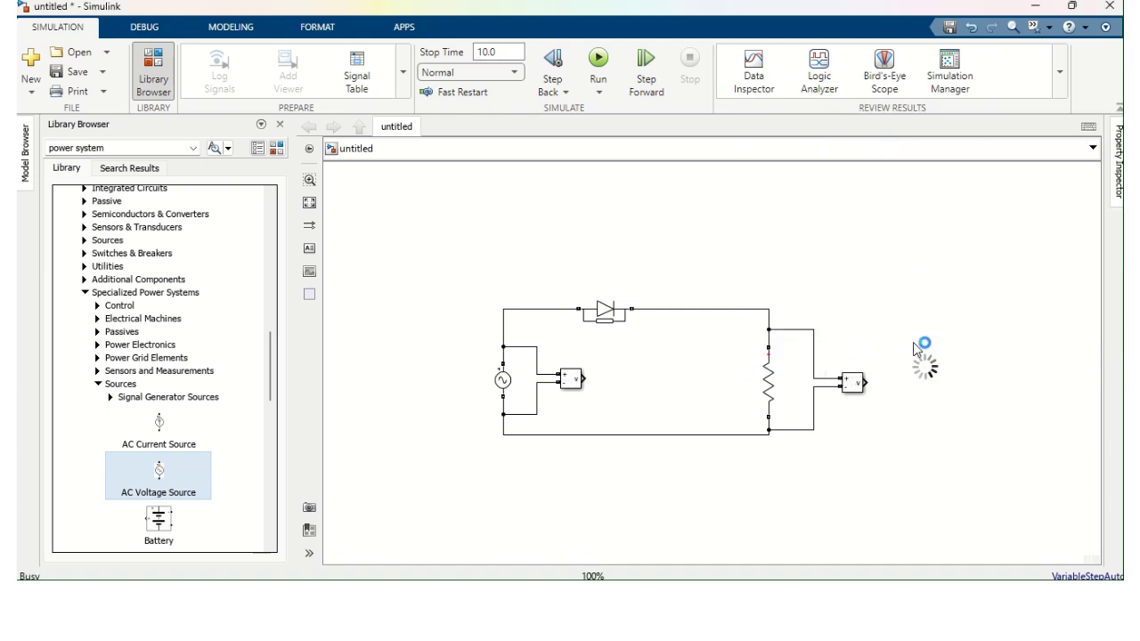
left_click_drag(926, 370, 955, 370)
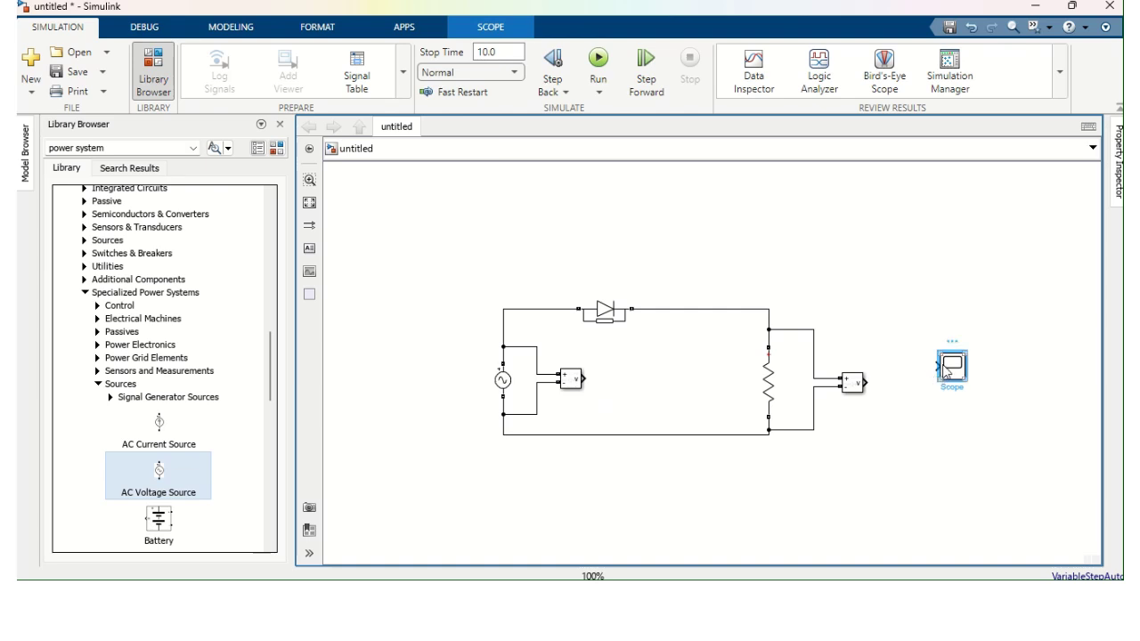
Step: Open the Scope window and look through its File, Tools and View menus
double_click(953, 371)
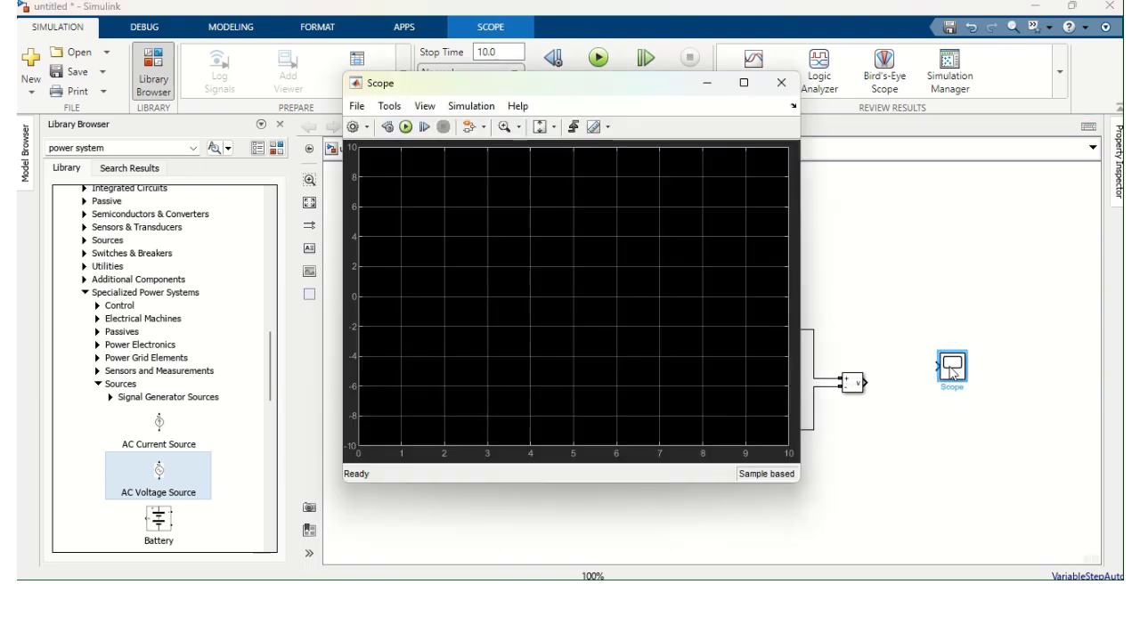
double_click(952, 372)
left_click(356, 107)
left_click(385, 107)
left_click(425, 107)
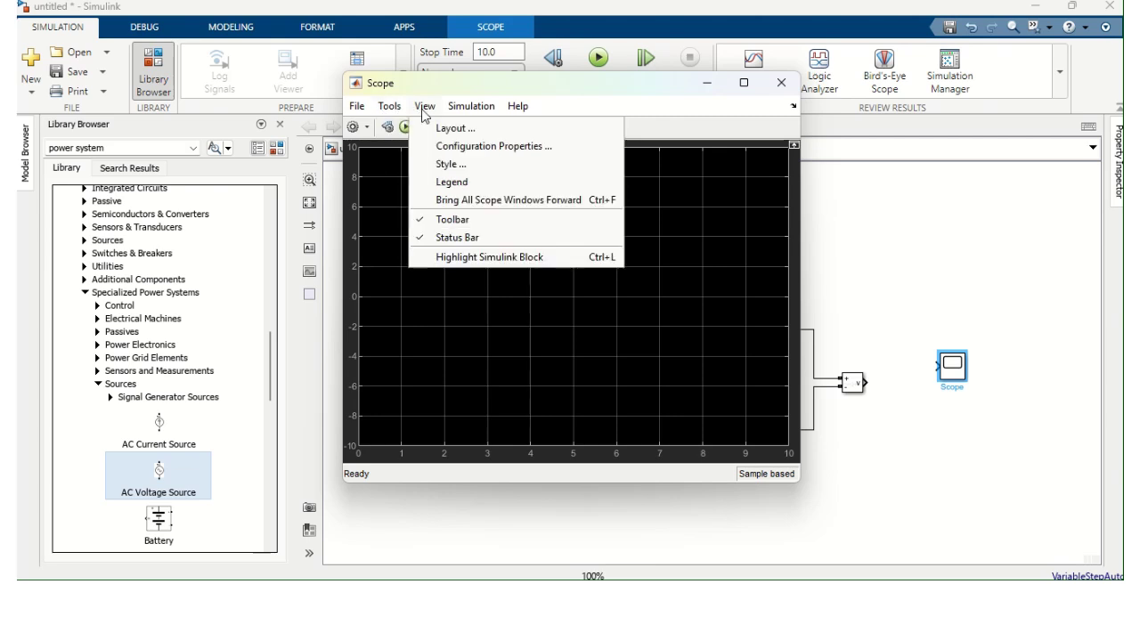
left_click(356, 107)
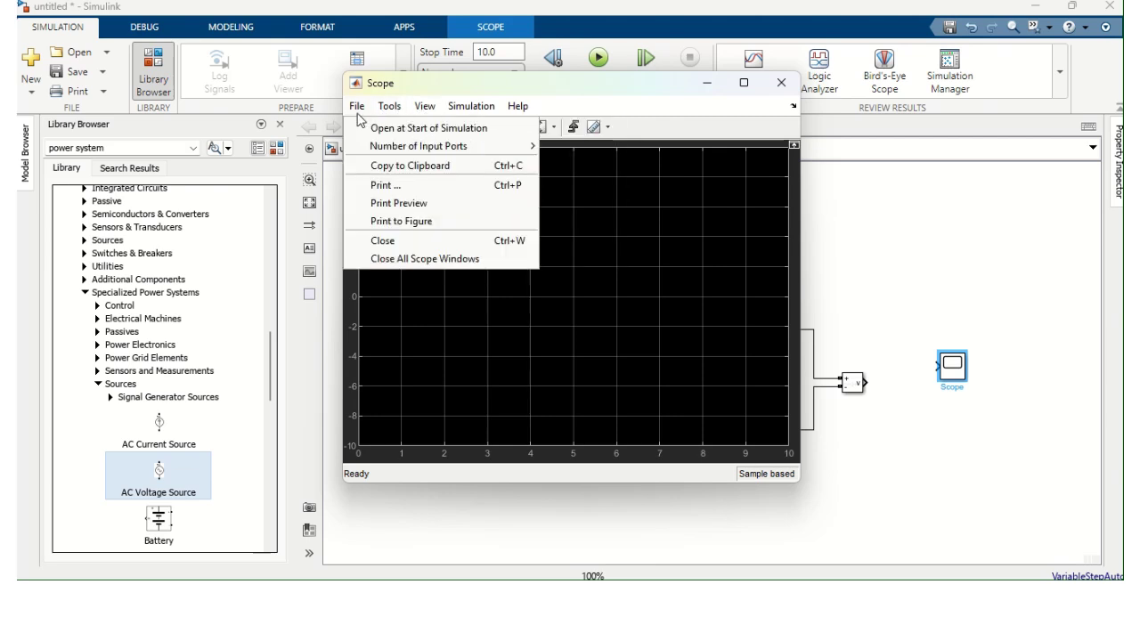
Step: Set the Scope's number of input ports to 2 and close the Scope window
mouse_move(512, 8)
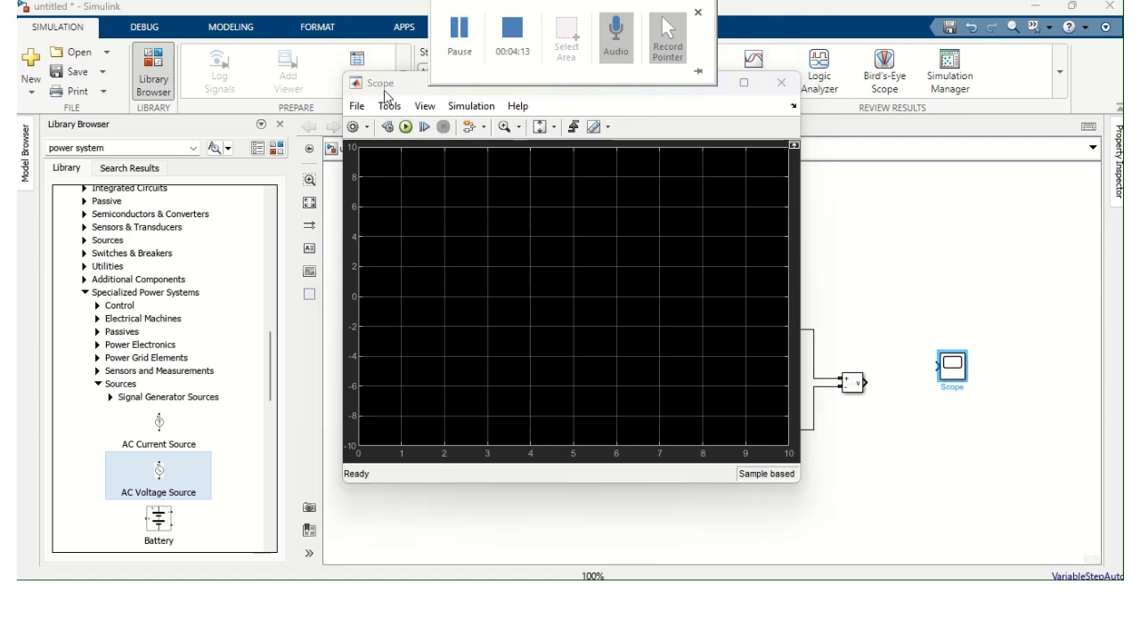
left_click(357, 108)
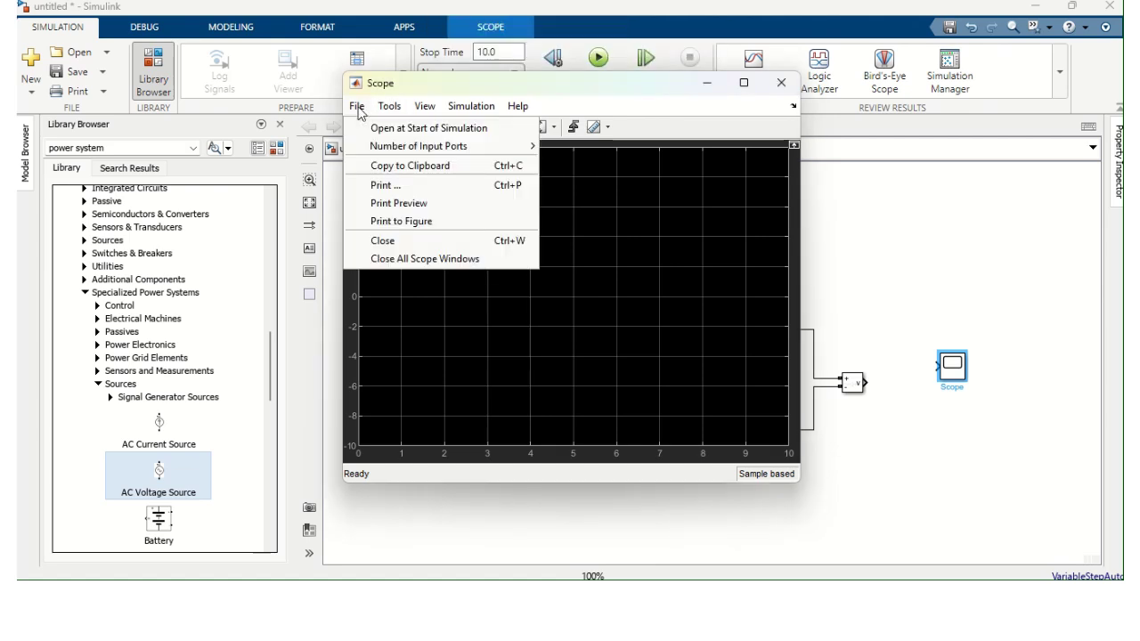
mouse_move(369, 149)
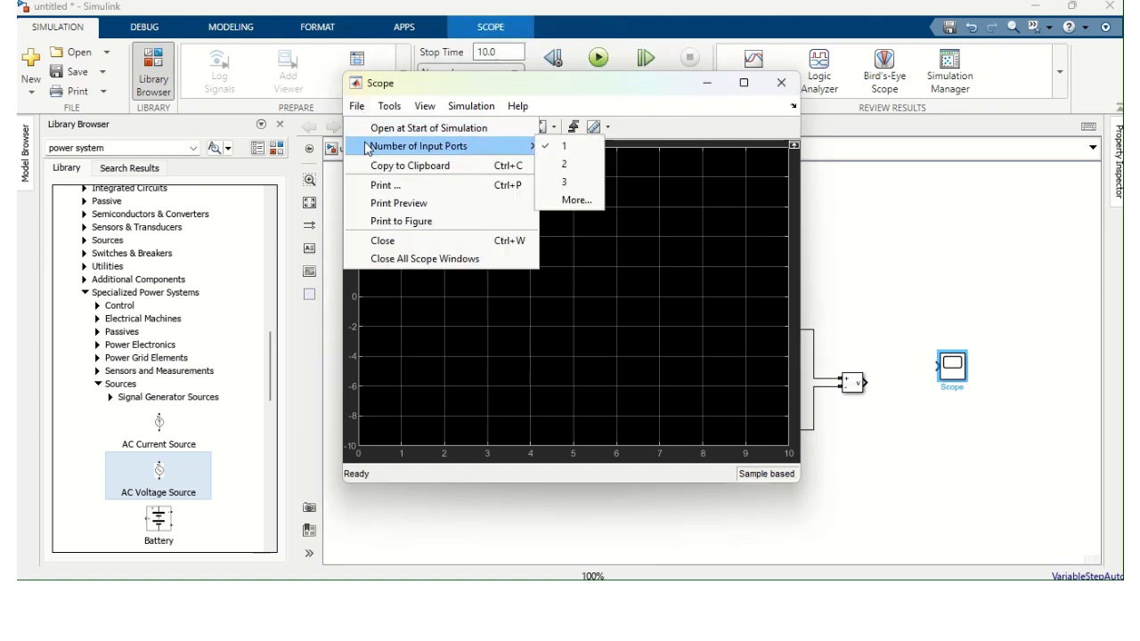
left_click(579, 164)
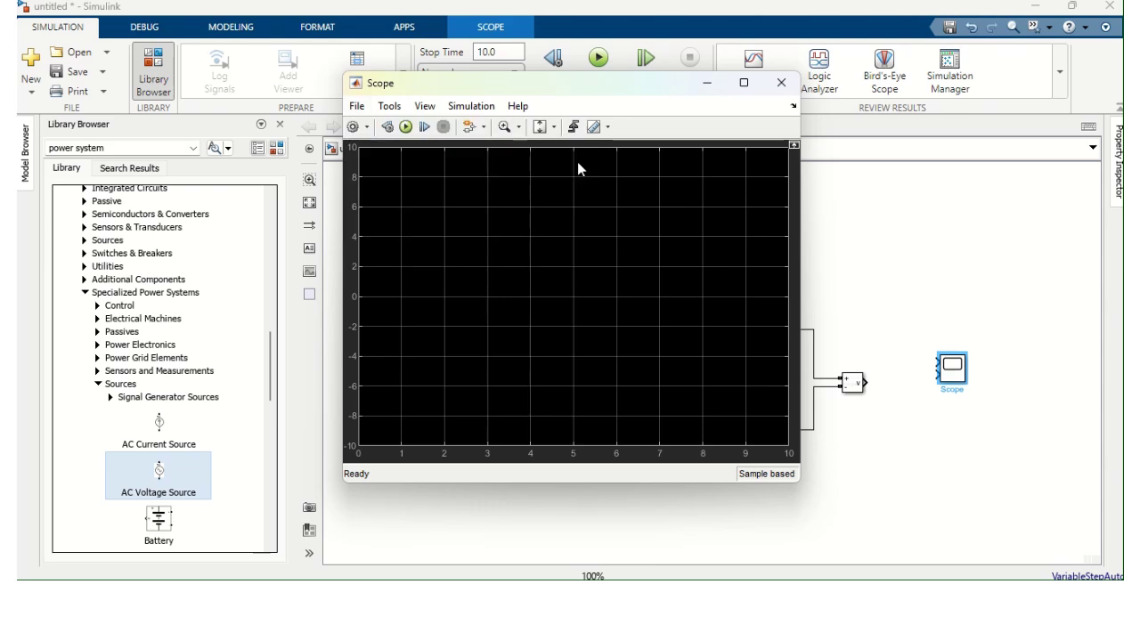
left_click(781, 83)
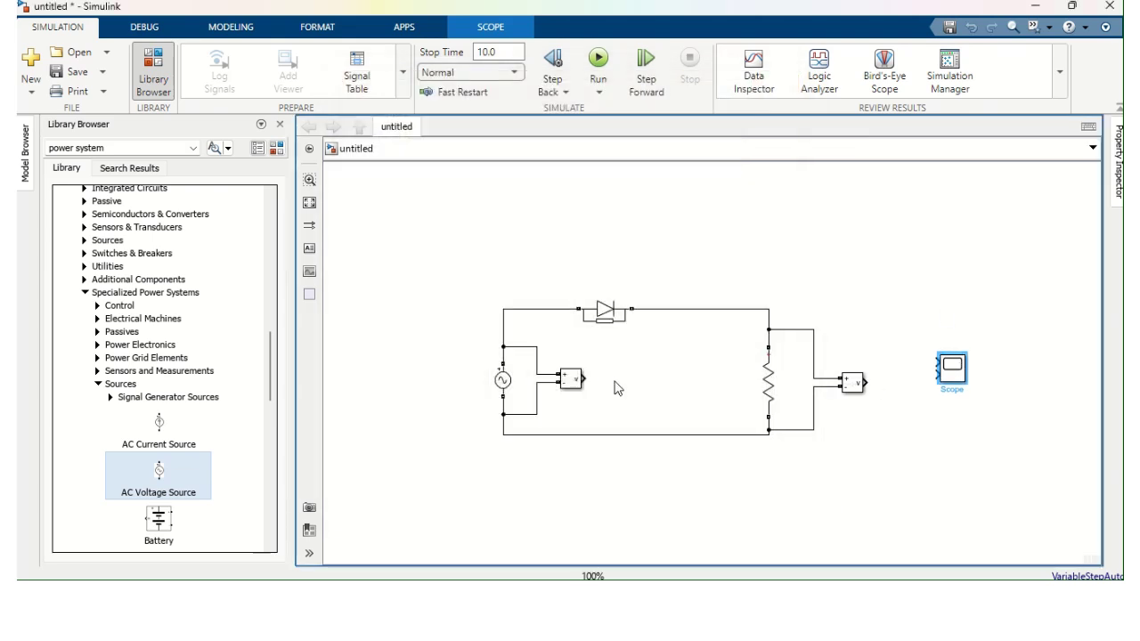
Step: Wire both Voltage Measurement outputs to the Scope's two inputs, then open the AC Voltage Source parameters
left_click_drag(581, 379, 938, 362)
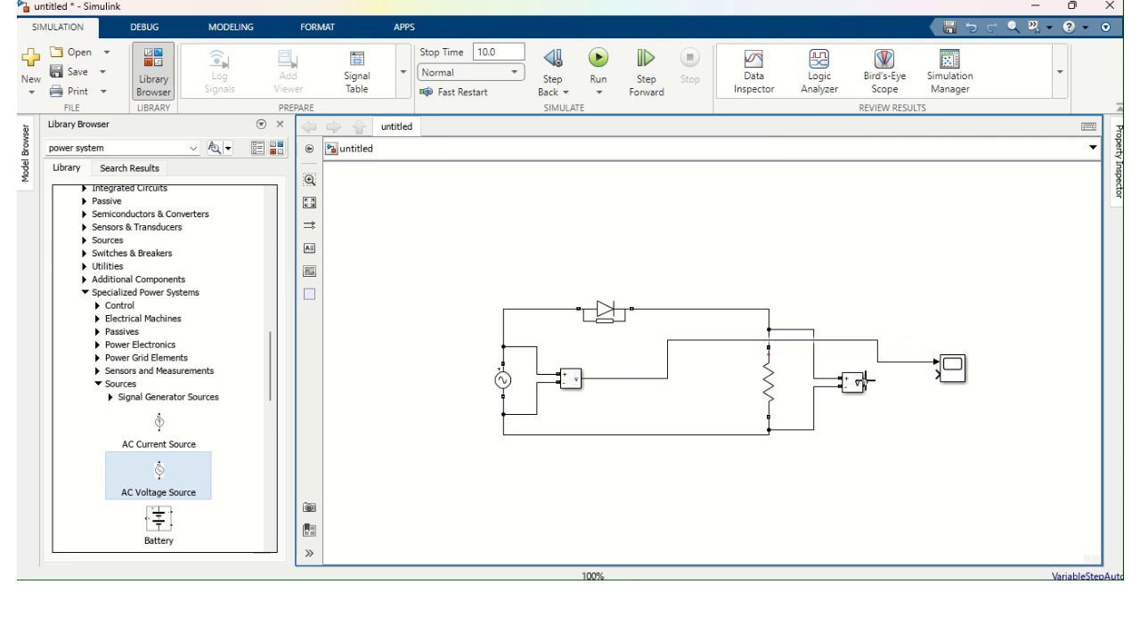
left_click_drag(867, 383, 936, 375)
left_click(504, 381)
double_click(503, 385)
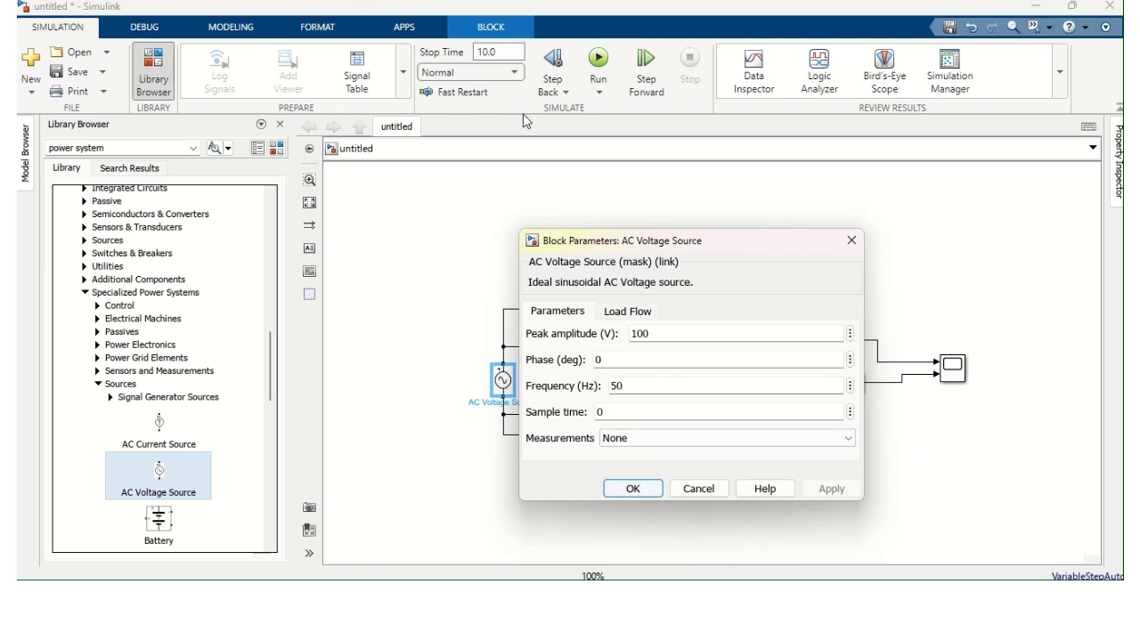
Step: Set stop time to 0.04, run the model, and dismiss the missing-powergui error list
left_click(500, 52)
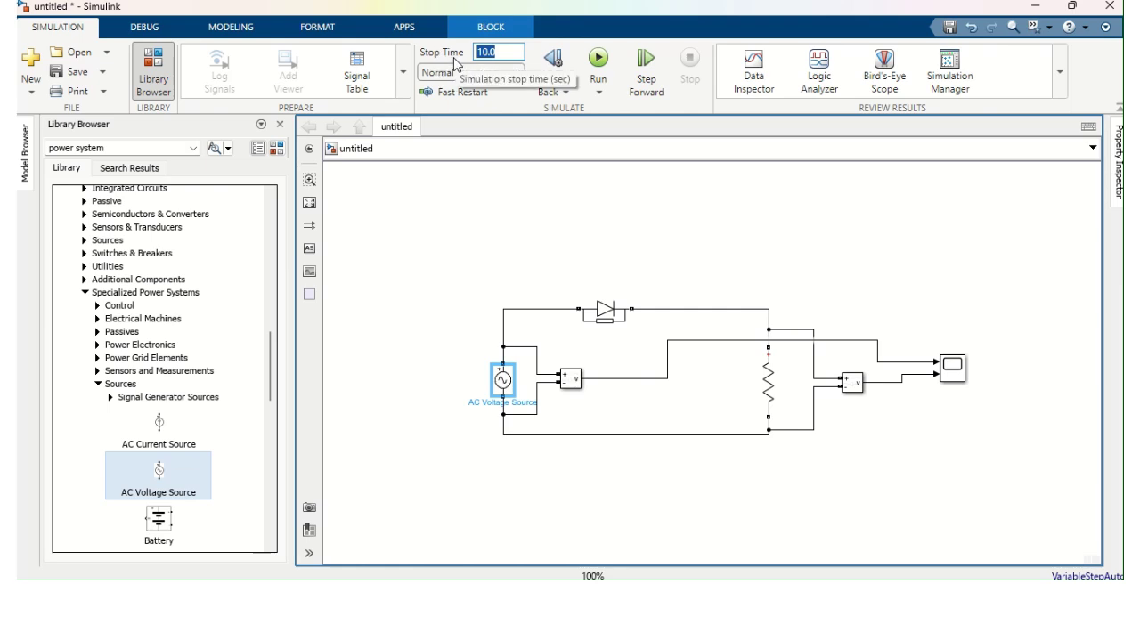
type("0")
left_click(726, 228)
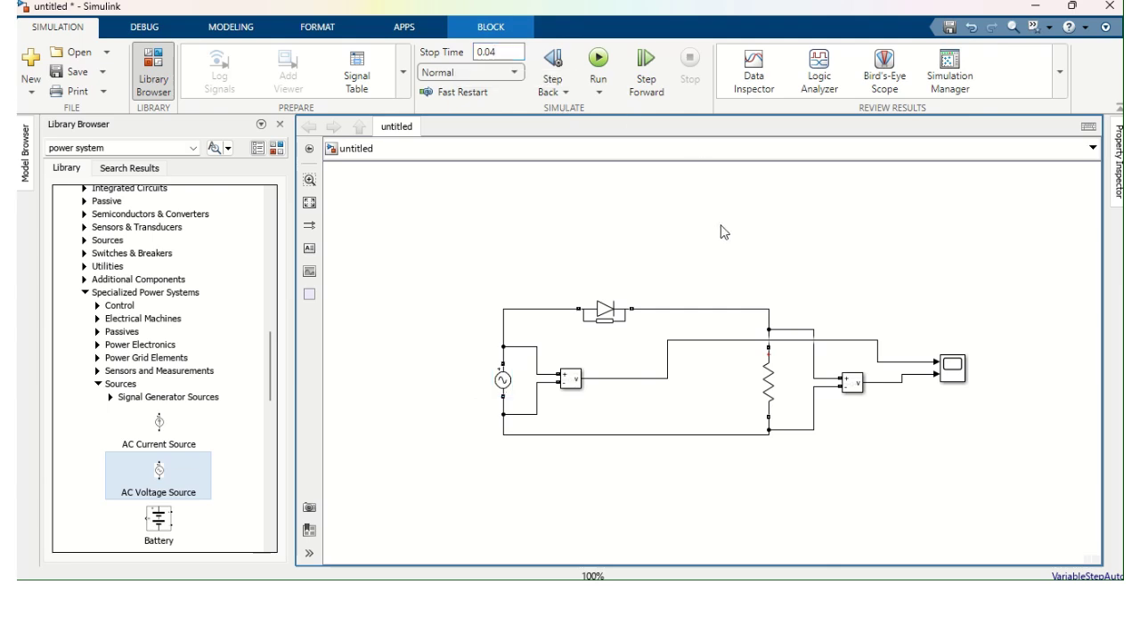
left_click(598, 62)
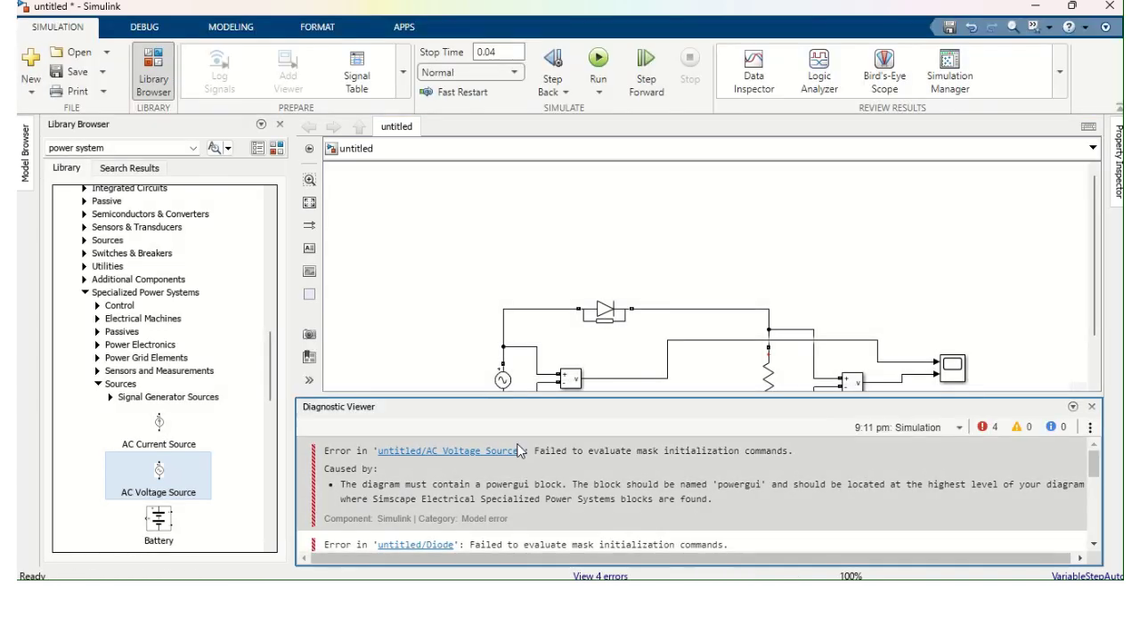
left_click(1094, 408)
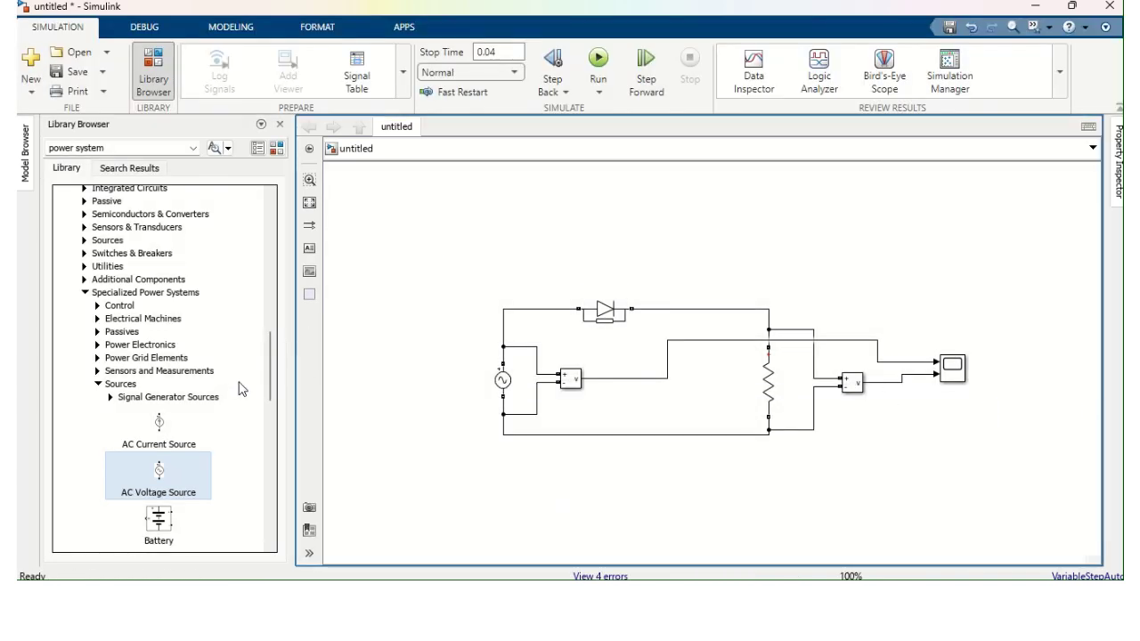
Step: Search the canvas for 'power' and insert a powergui block into the model
scroll(237, 387, "down", 5)
scroll(237, 387, "up", 3)
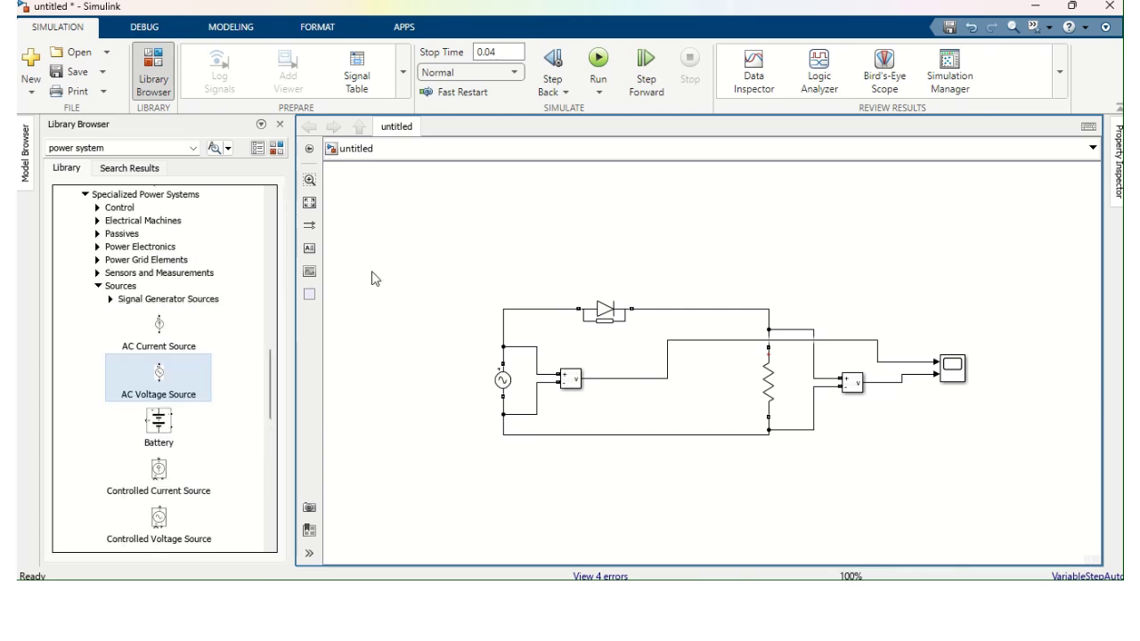
double_click(485, 218)
type("power")
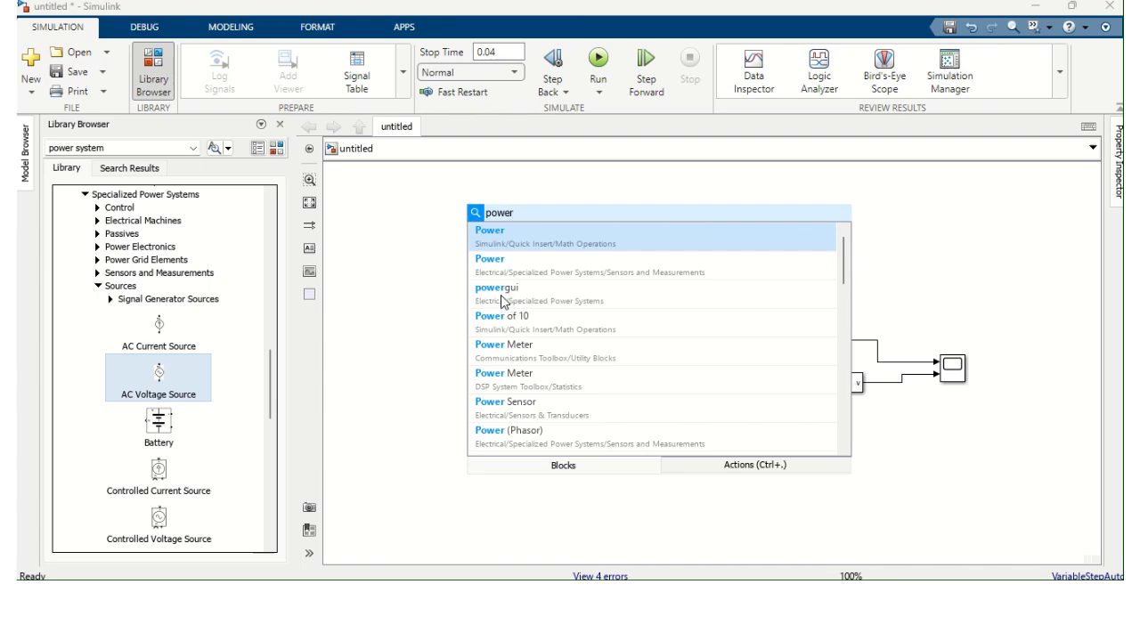
left_click(503, 301)
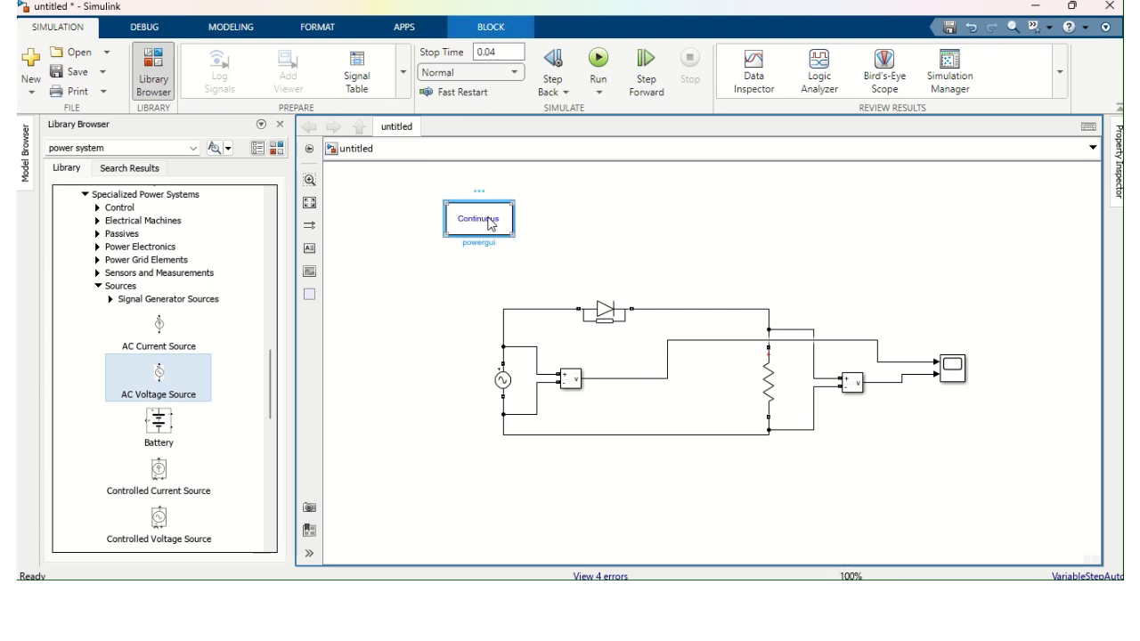
Step: Set powergui to Discrete simulation type with 5e-05 s sample time, applying the change
double_click(488, 223)
left_click(737, 109)
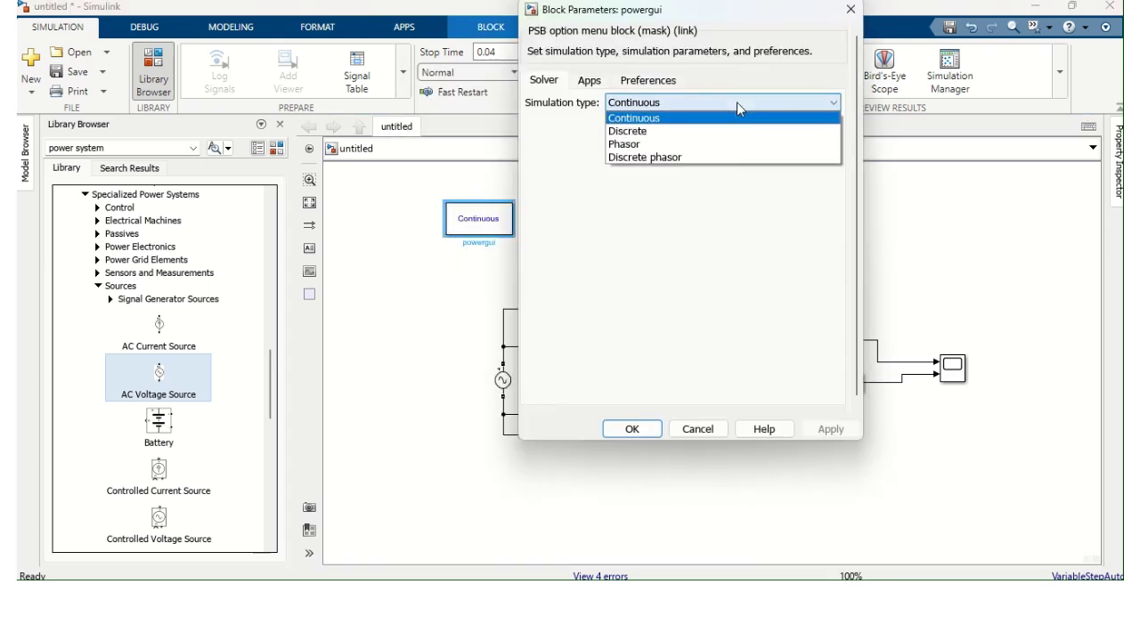
left_click(713, 128)
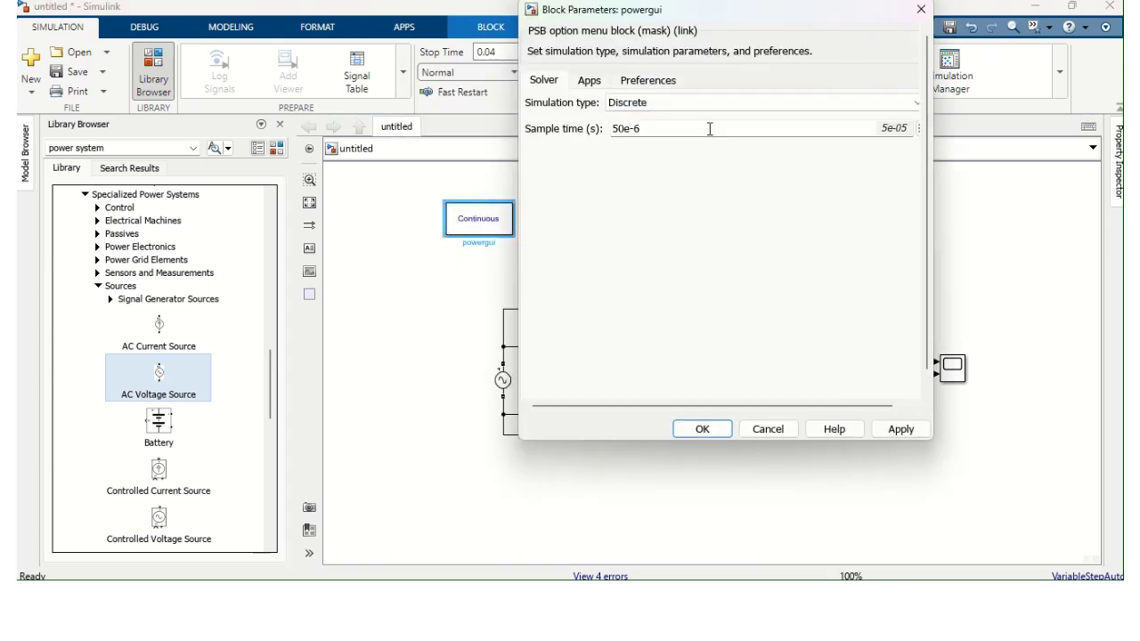
left_click(900, 429)
left_click(703, 429)
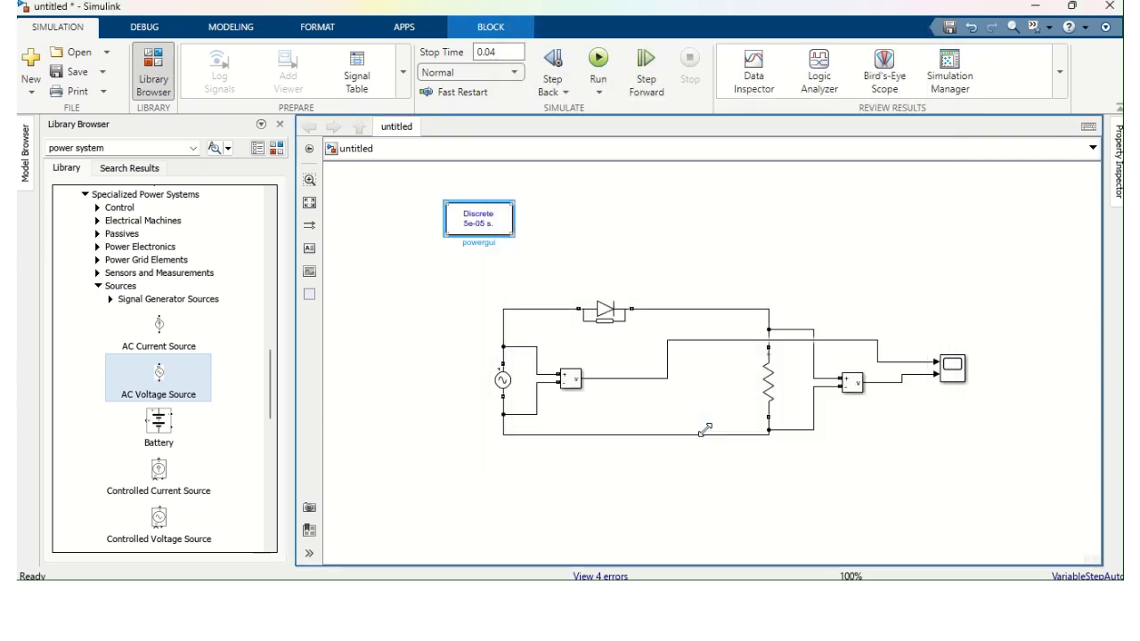
Step: In Model Settings, set the solver to ode23tb (stiff/TR-BDF2) and apply it
left_click(233, 29)
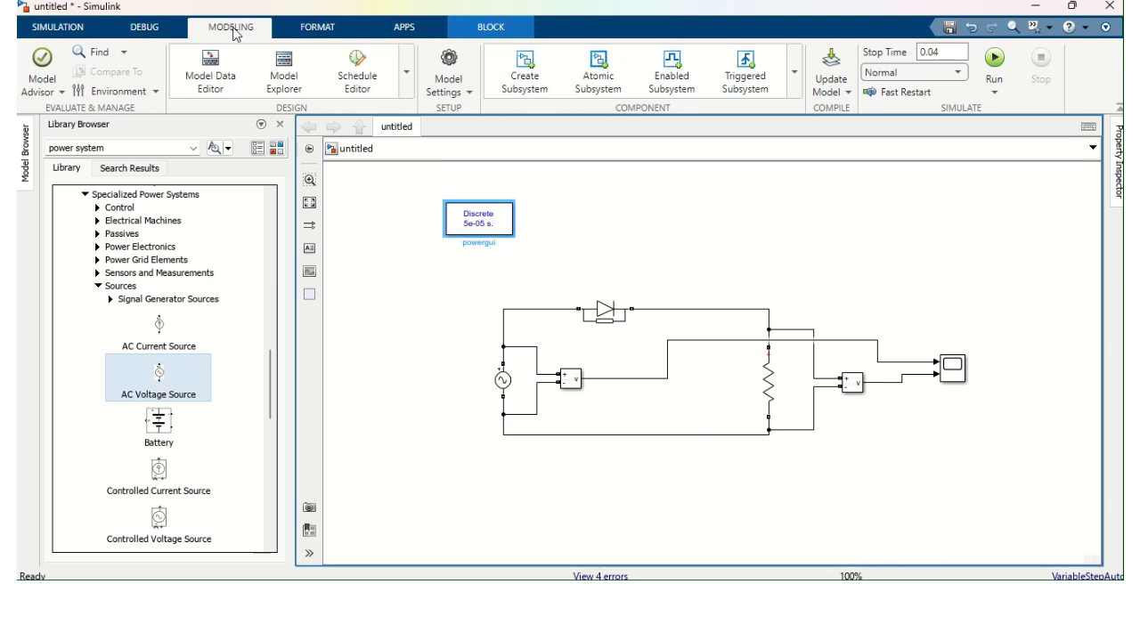
left_click(453, 95)
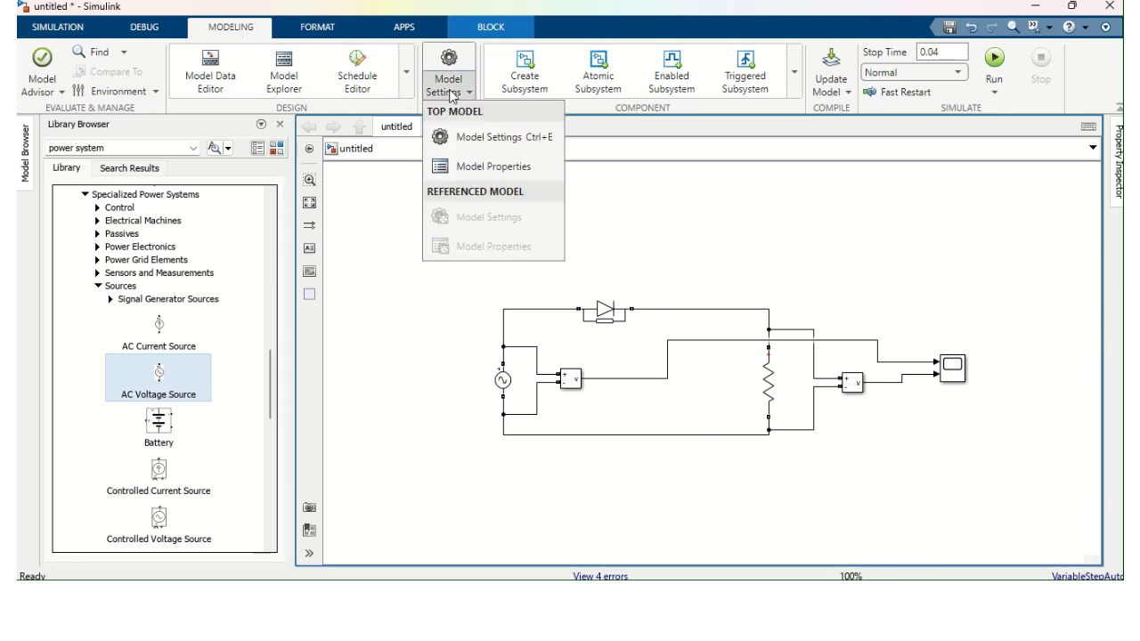
left_click(488, 148)
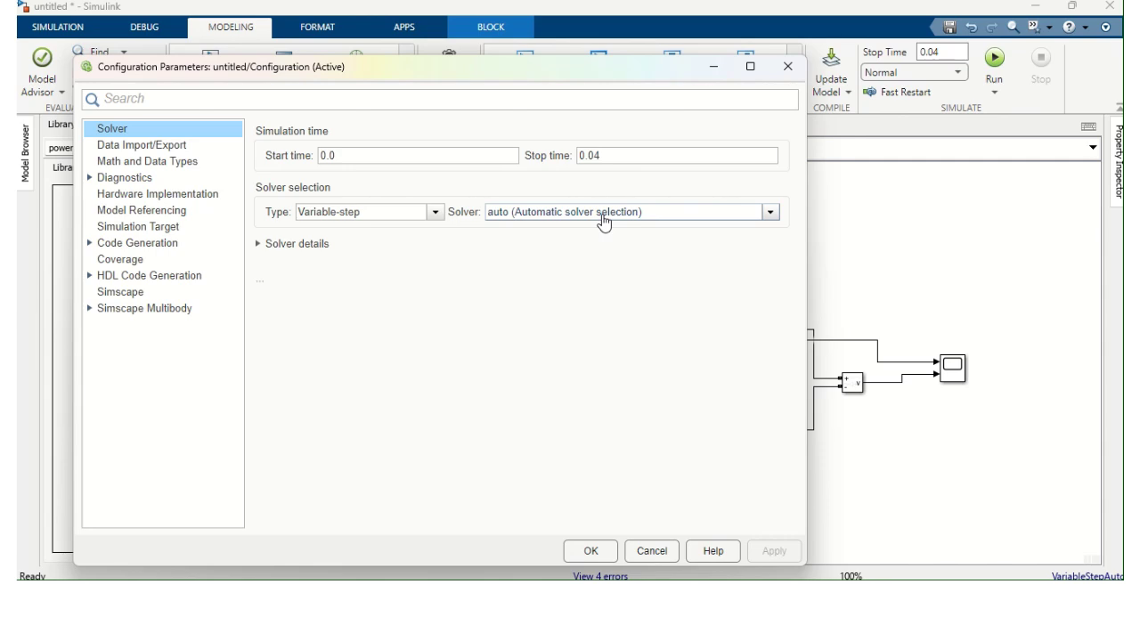
left_click(548, 218)
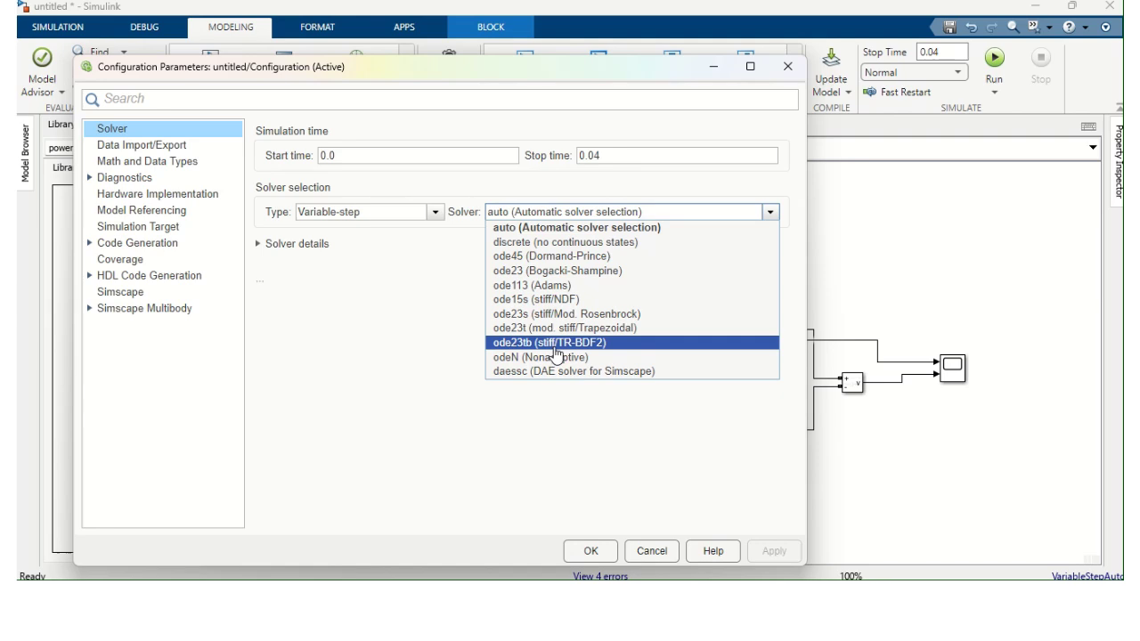
key("Escape")
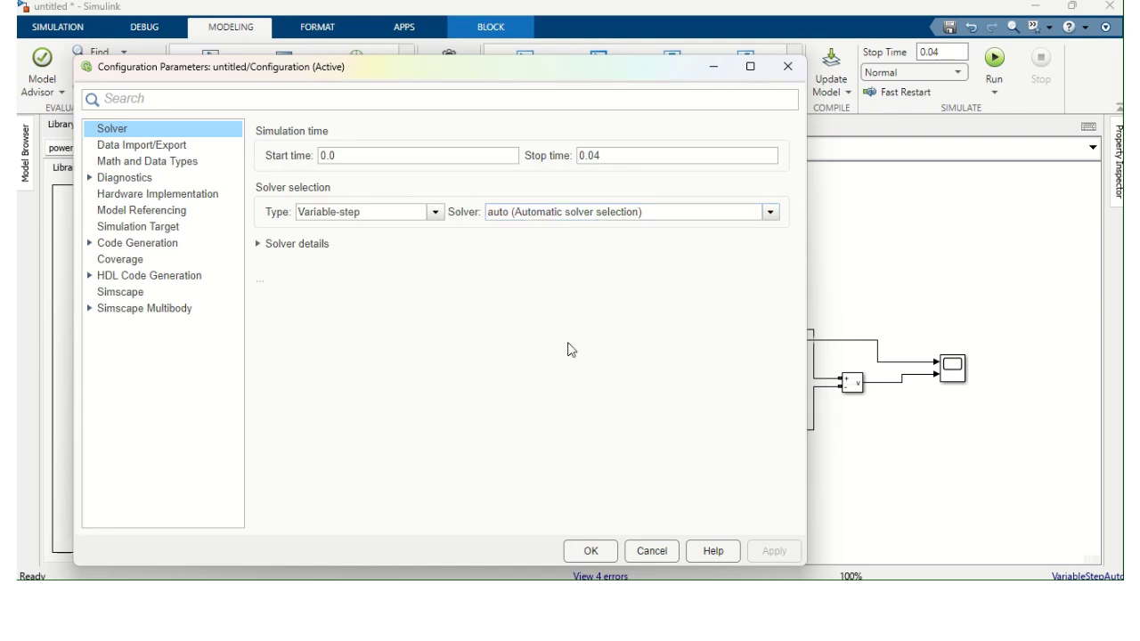
left_click(704, 220)
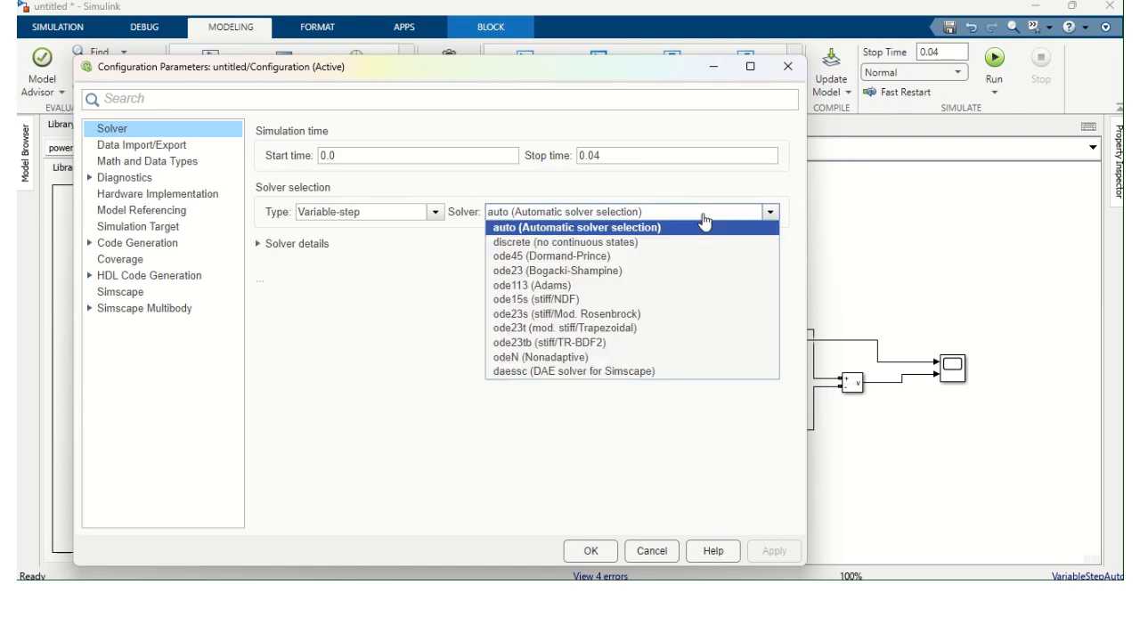
left_click(601, 344)
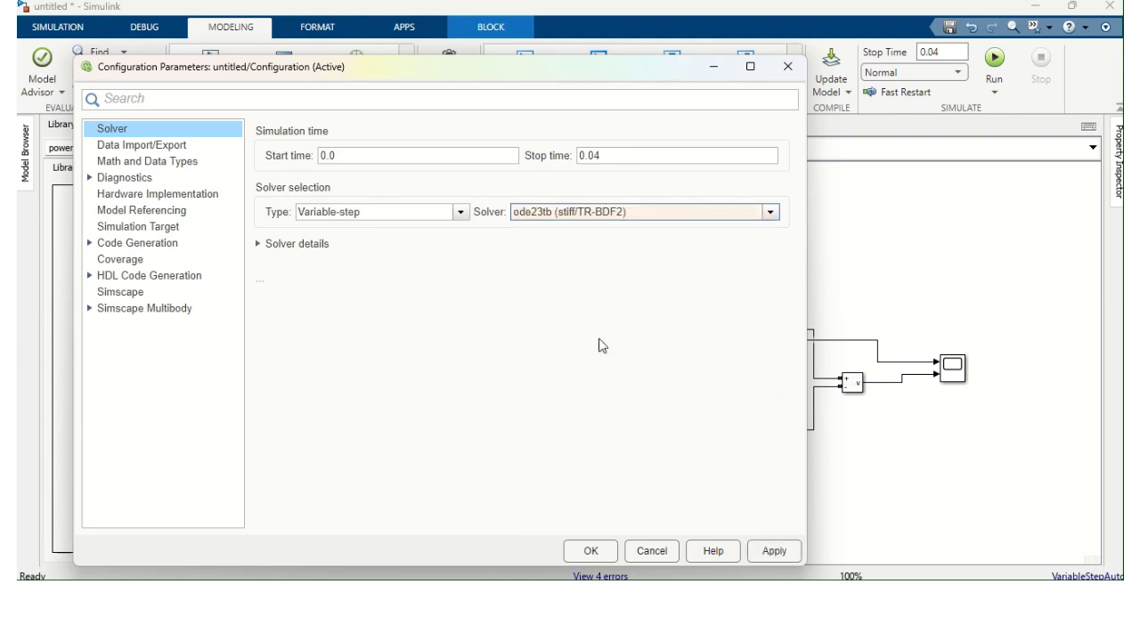
left_click(775, 552)
left_click(591, 551)
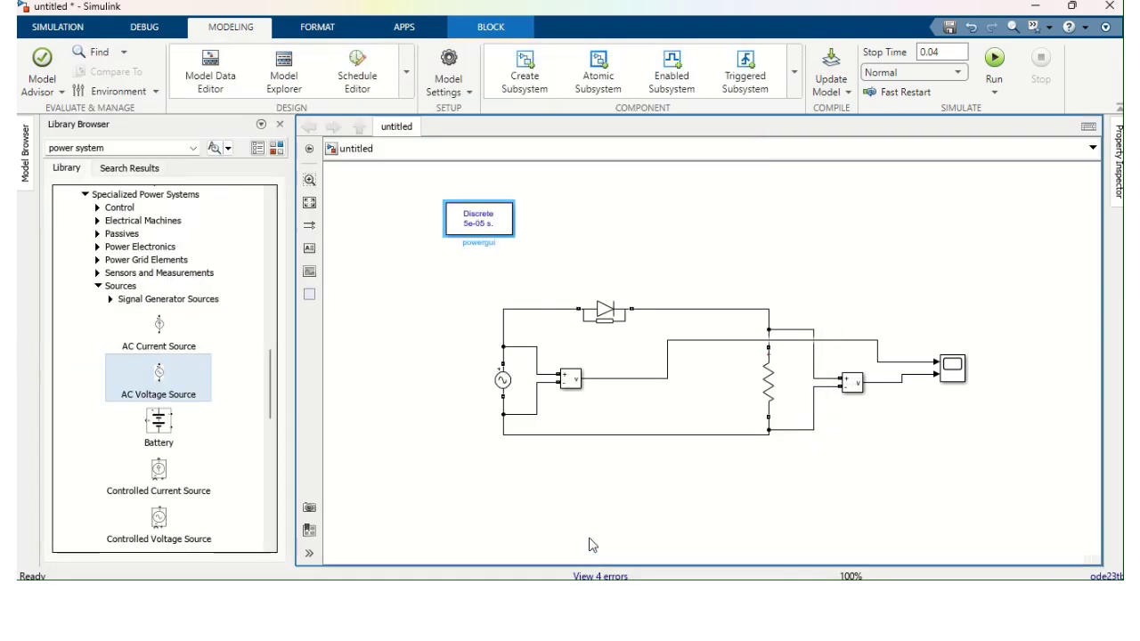
Step: Run the simulation, view the 100 V sine and rectified traces in the maximized Scope, then close it
left_click(995, 61)
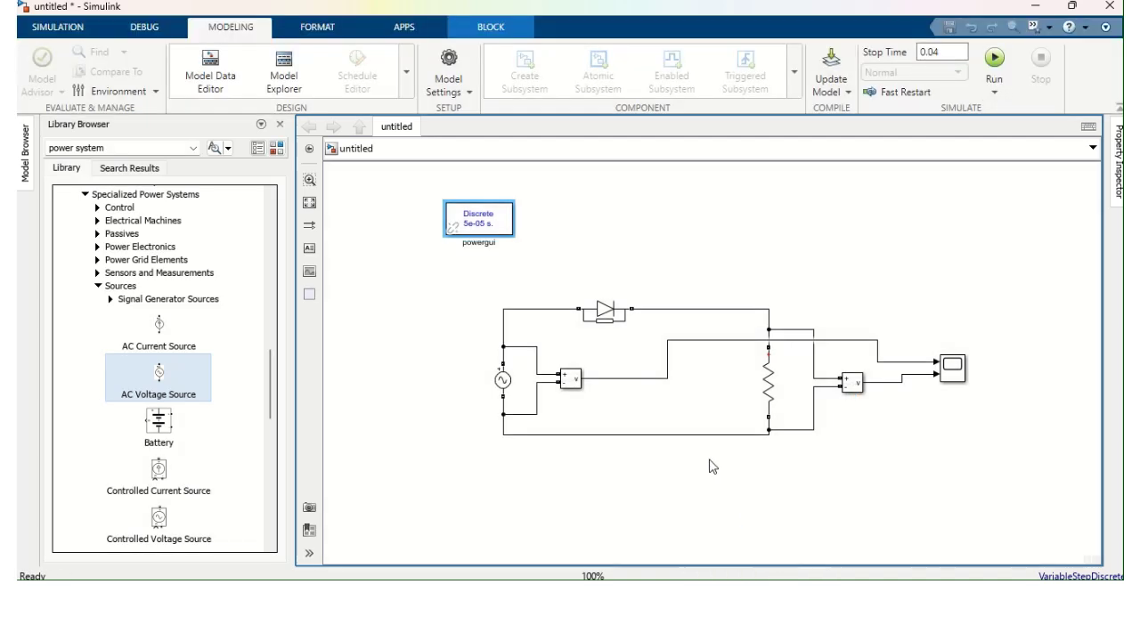
double_click(951, 370)
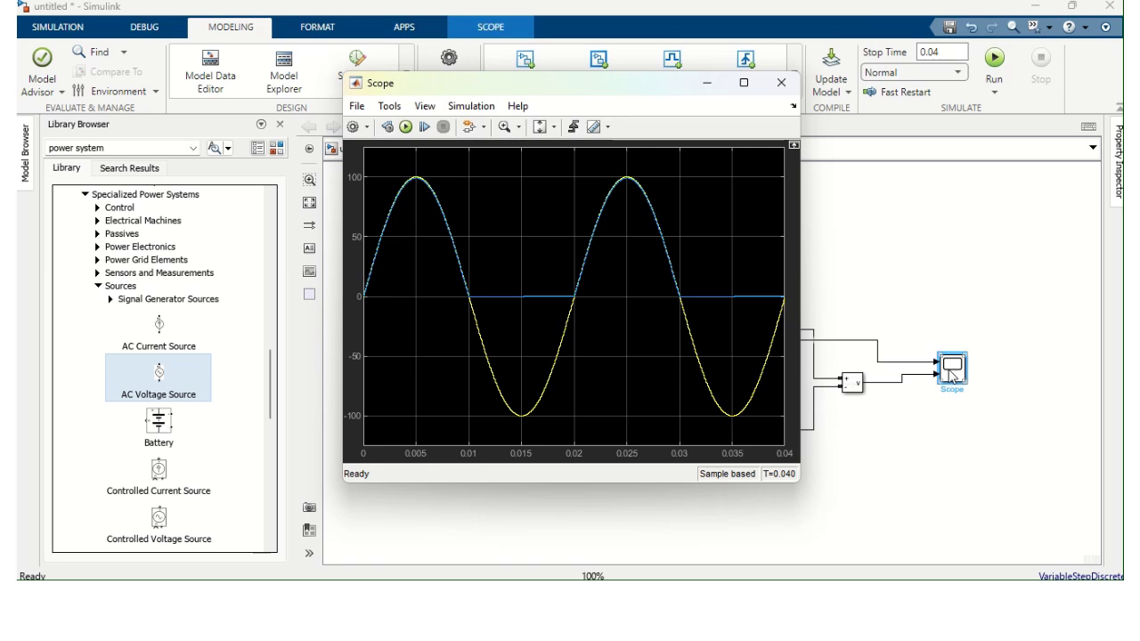
left_click(744, 83)
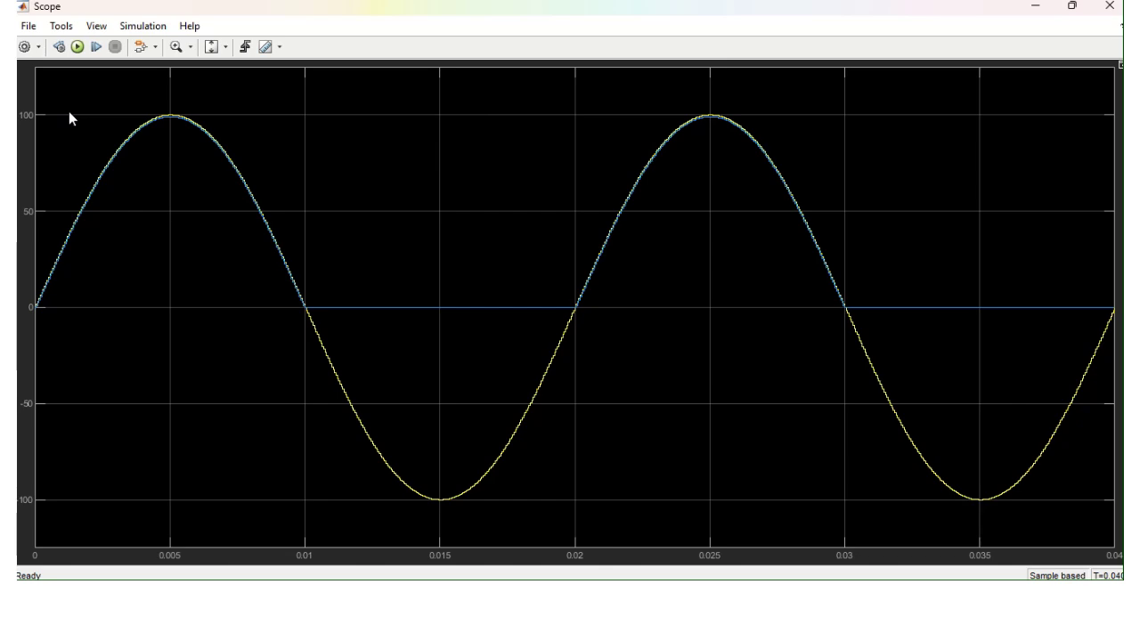
left_click(1109, 6)
mouse_move(400, 7)
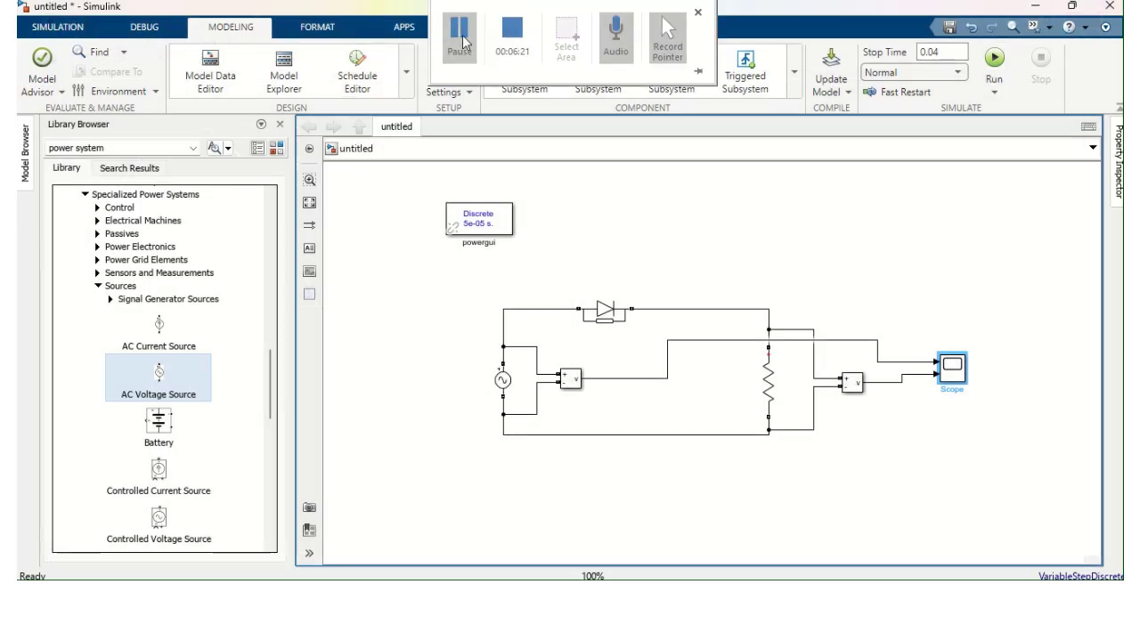
Step: Reopen the Scope to see the 100 V sine and half-wave rectified output on separate axes
double_click(952, 379)
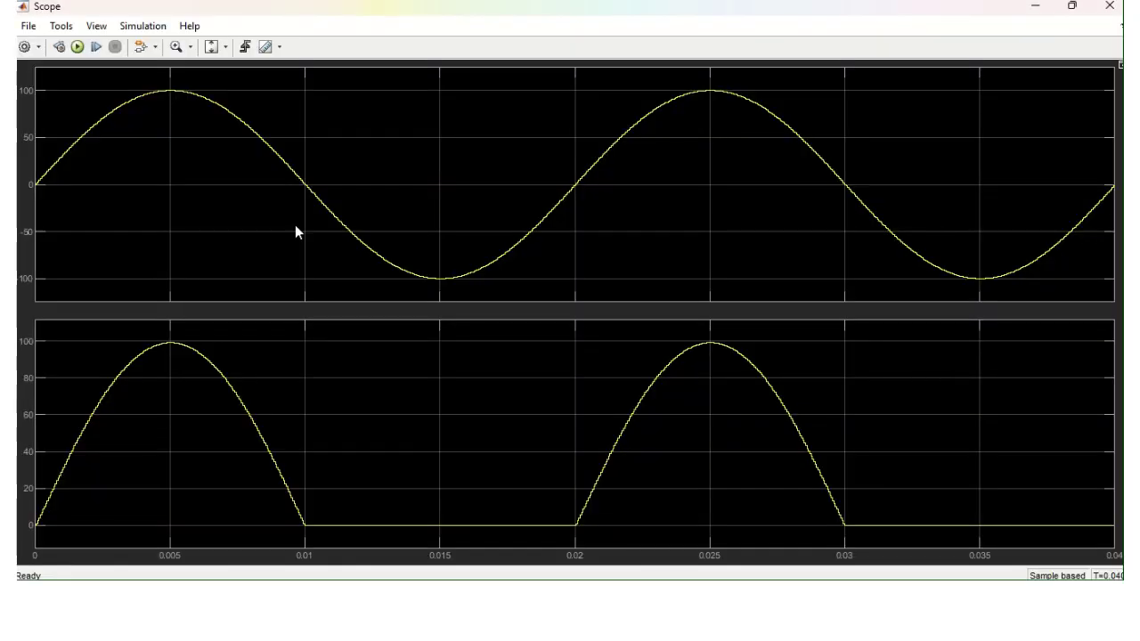